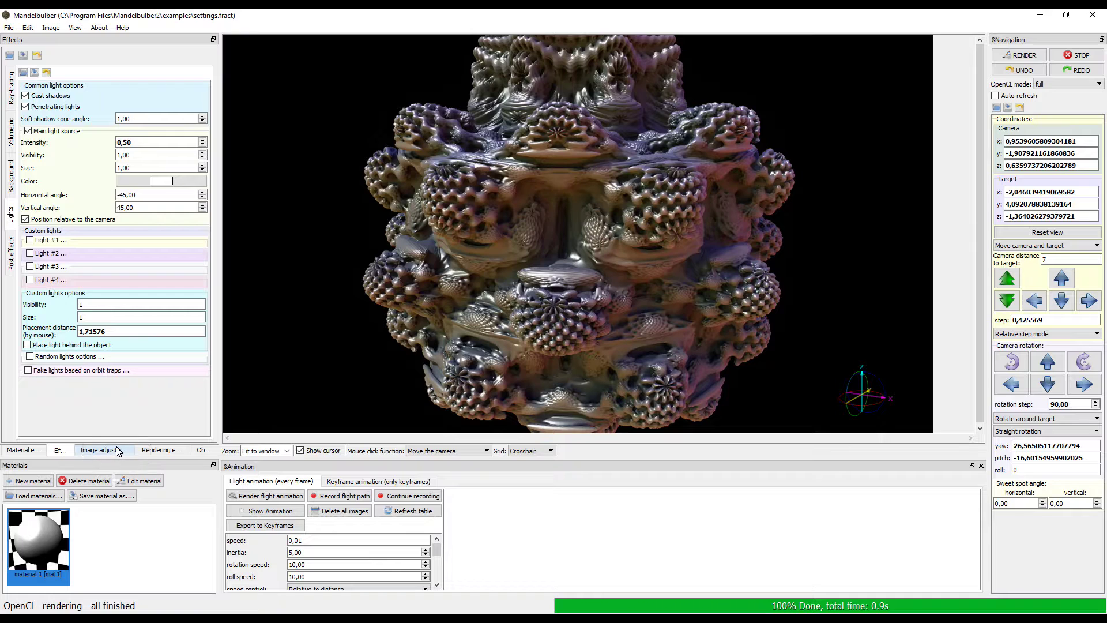
- Set the picture's saturation to 2,00, gamma to 0,80 and contrast to 1,20, and render the image
left_click(154, 311)
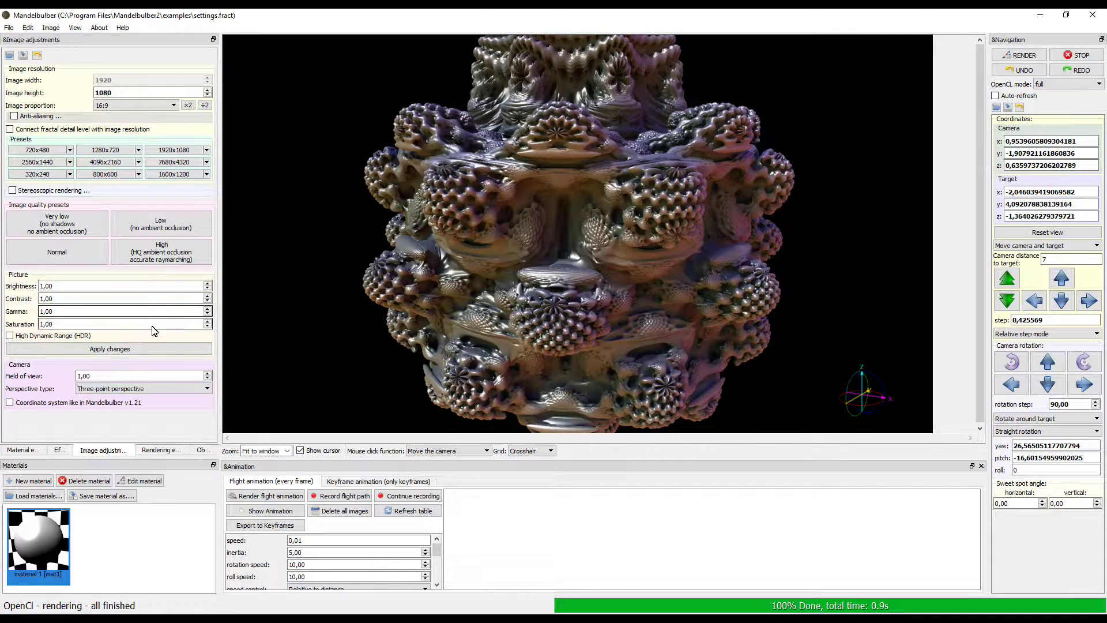
left_click(153, 325)
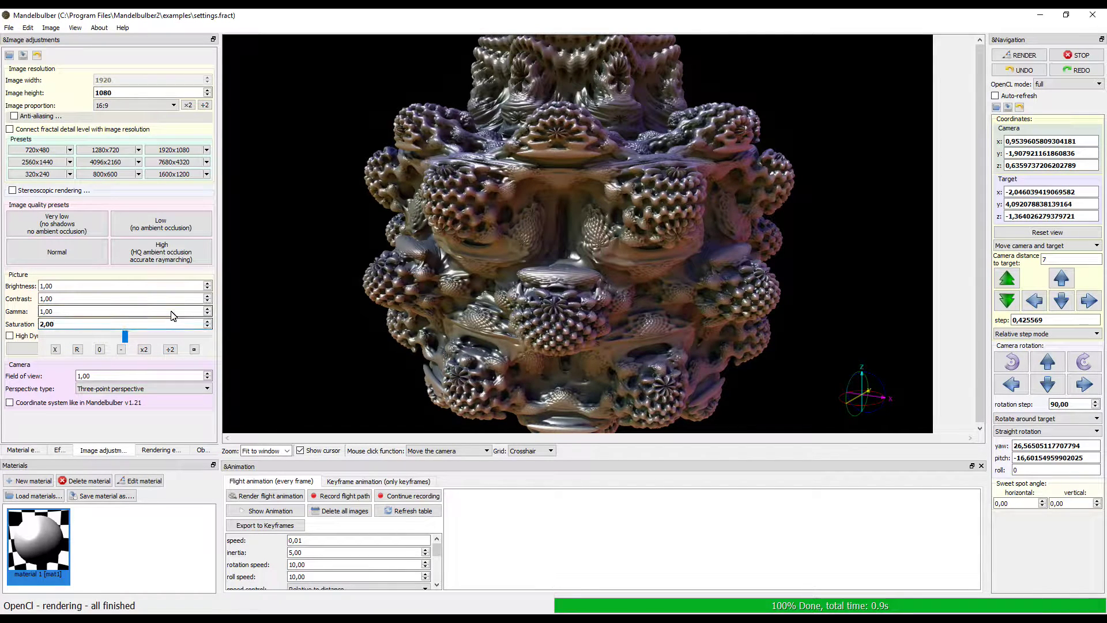
left_click(208, 313)
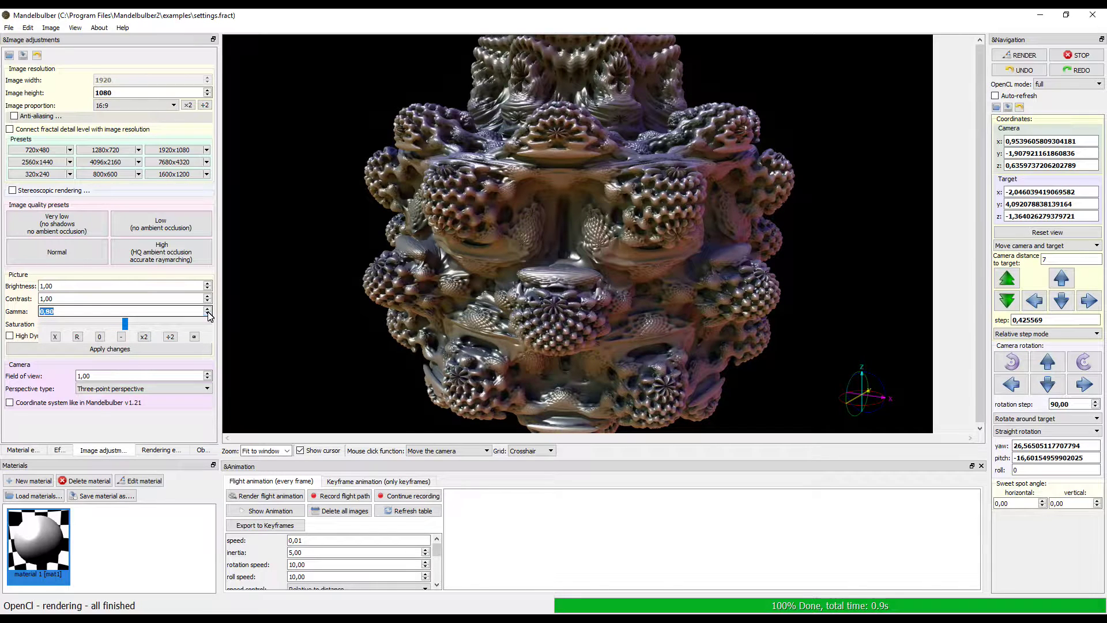
left_click(208, 296)
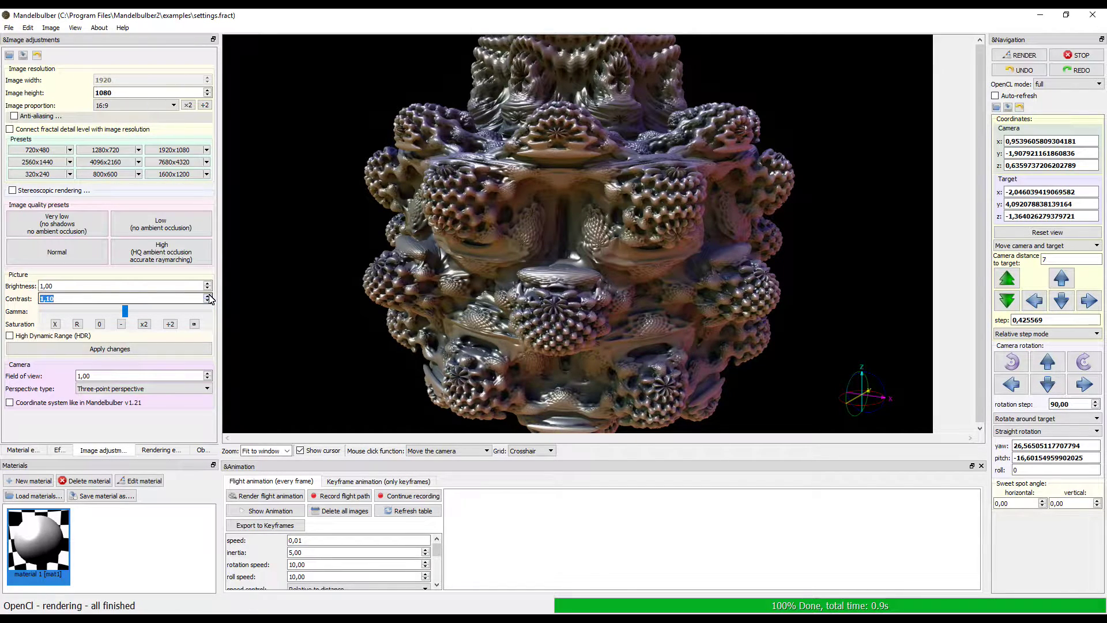
left_click(1023, 57)
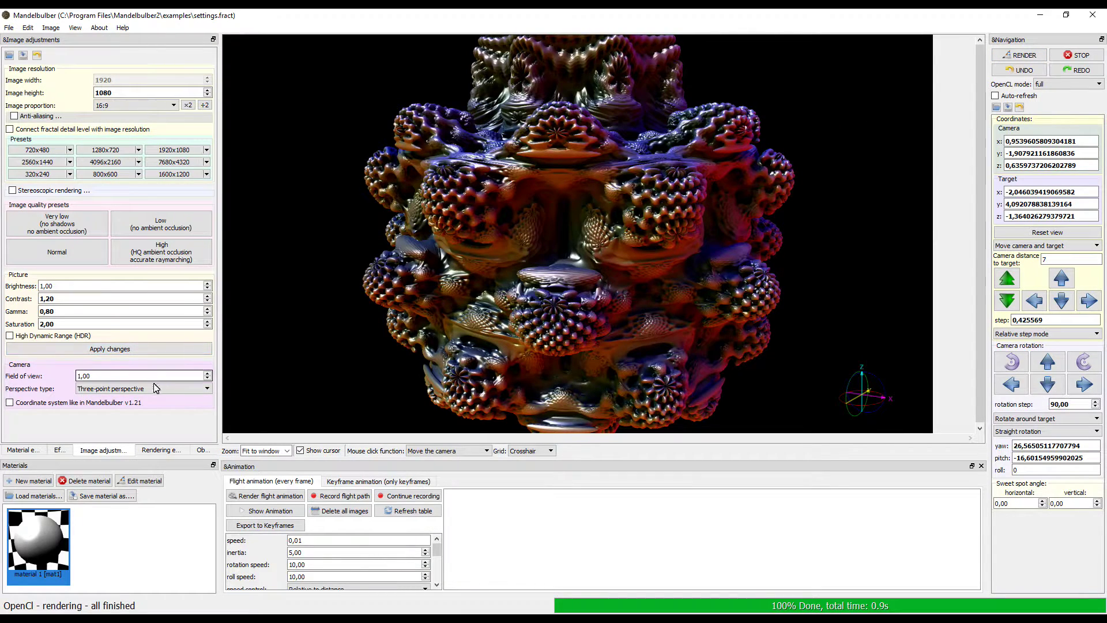
- Enable hybrid fractals so that the second fractal formula slot can be used
left_click(200, 451)
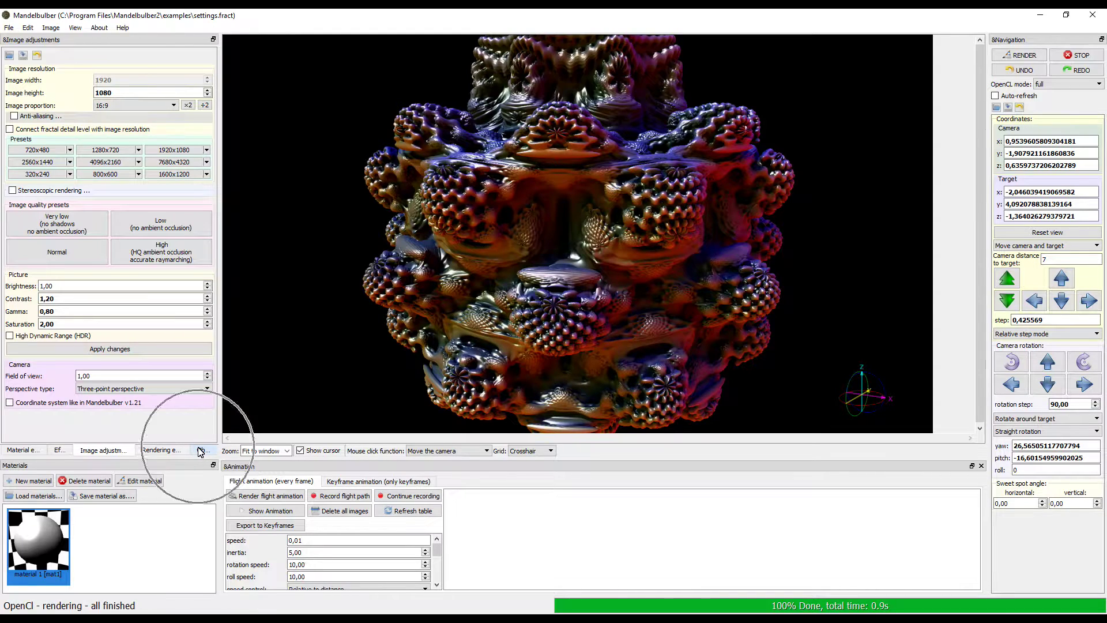
left_click(200, 450)
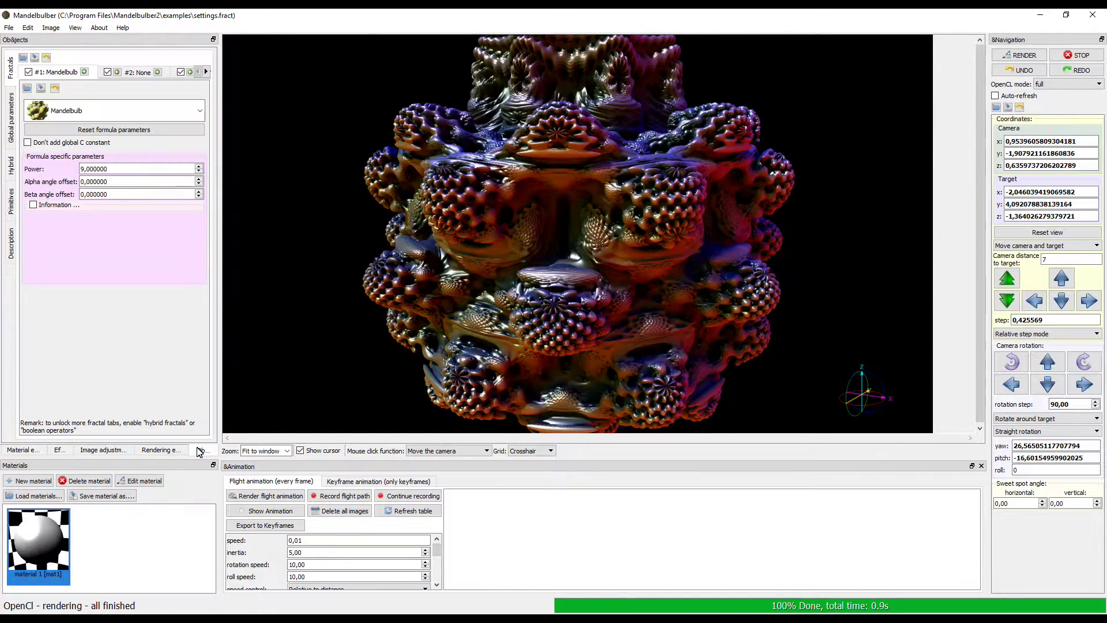
left_click(141, 73)
left_click(141, 73)
left_click(500, 332)
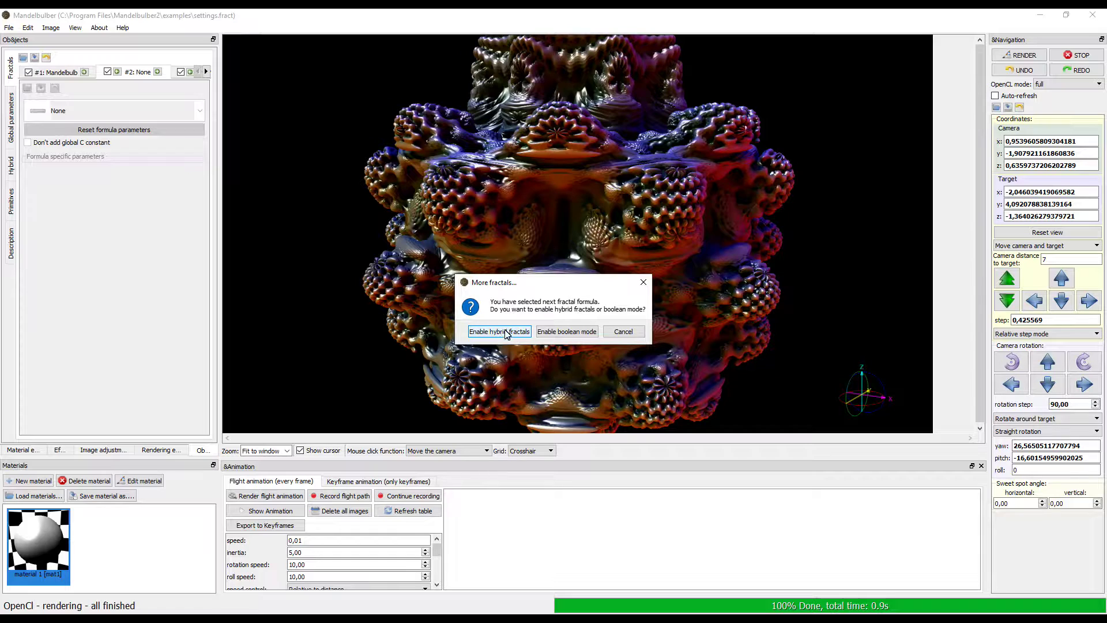
left_click(505, 331)
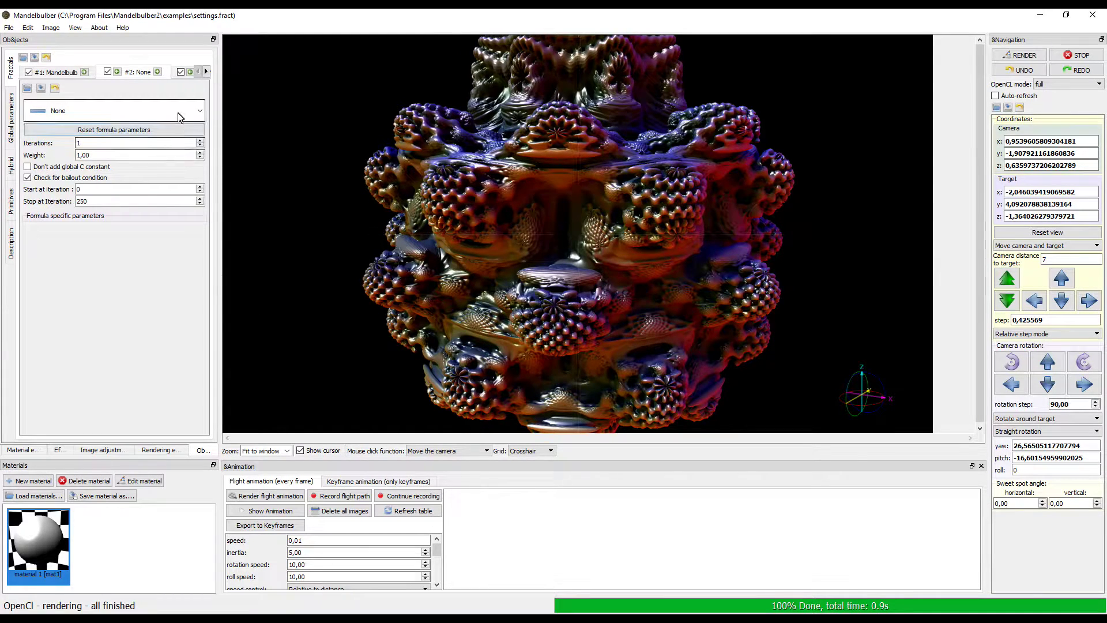
- Assign the Modulus Mandelbulb formula to fractal slot #2 and render the hybrid
left_click(194, 108)
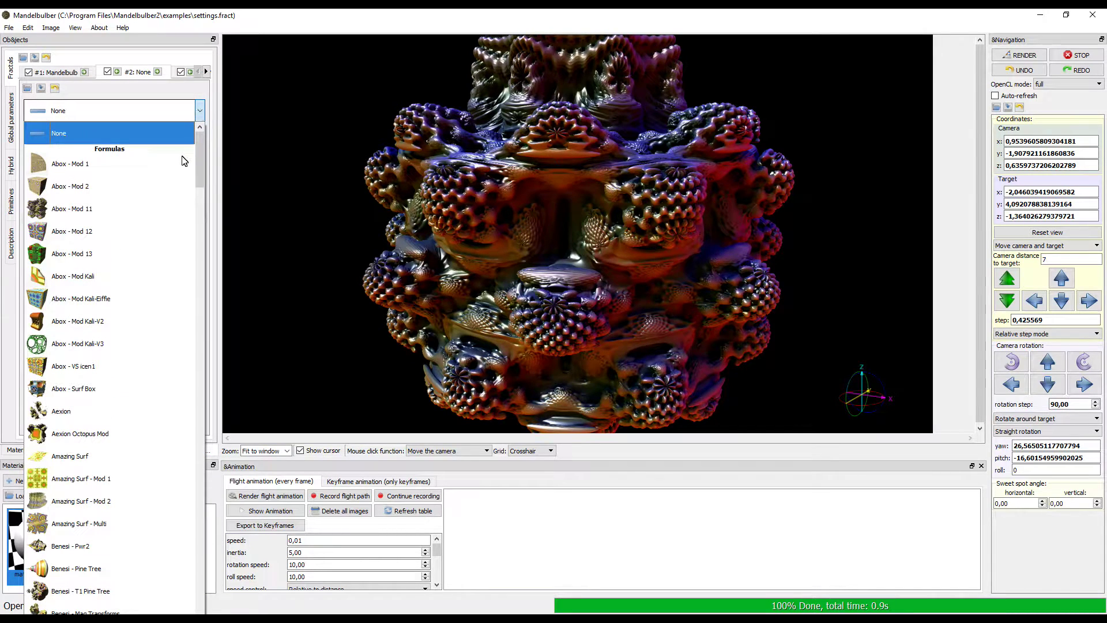
scroll(144, 415, "down", 3)
scroll(145, 425, "down", 4)
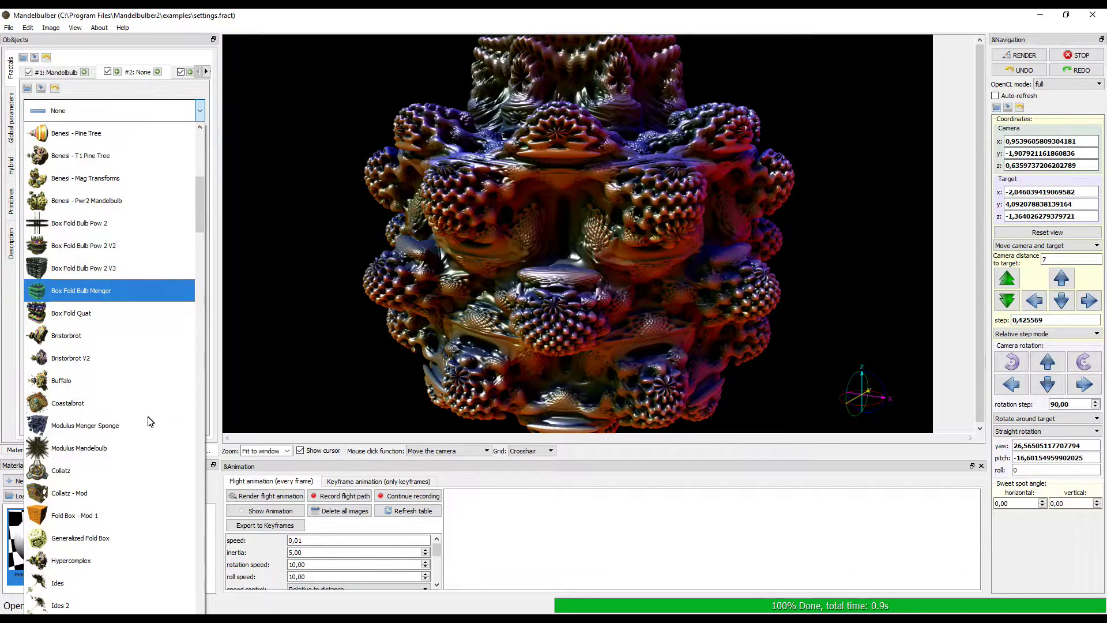
left_click(138, 447)
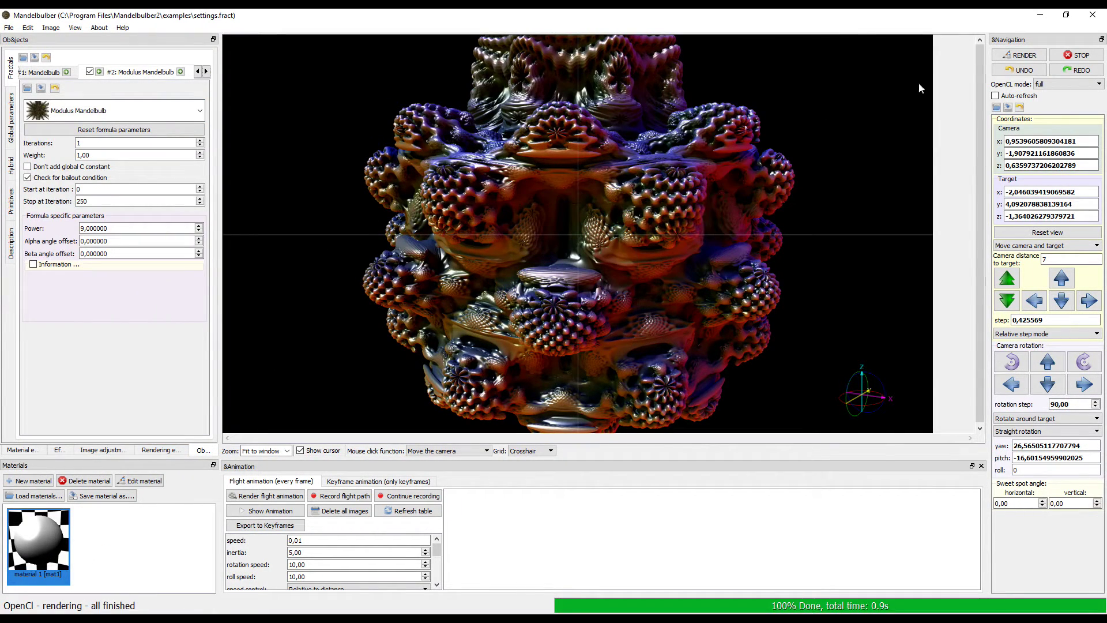
left_click(1022, 59)
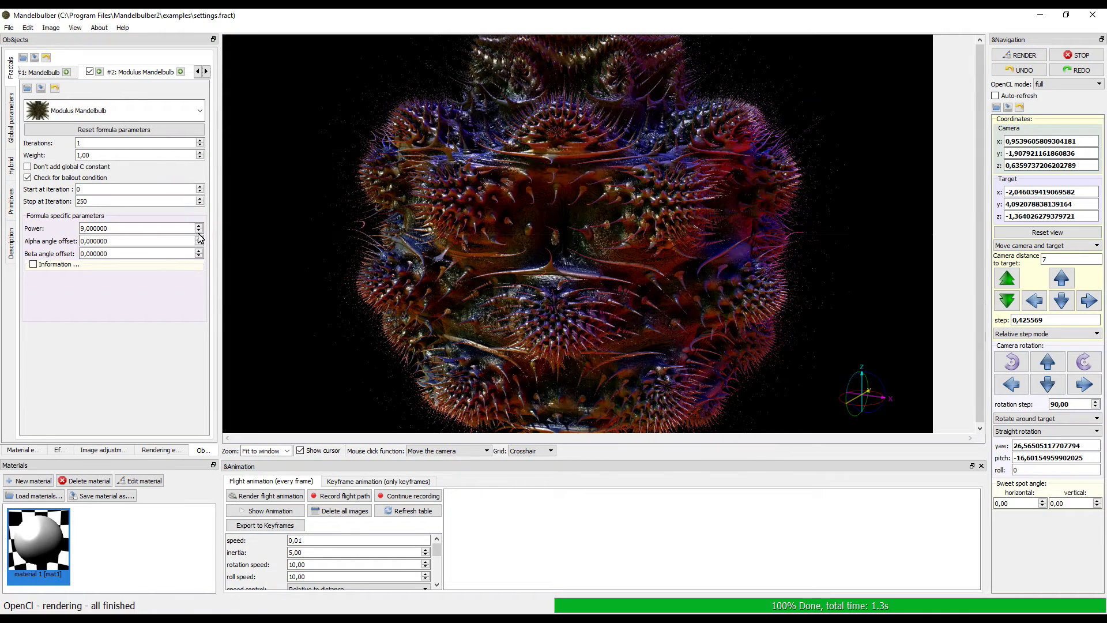
- Turn on Stop at maximum iteration in the rendering engine's shape control settings
left_click(162, 451)
left_click(83, 337)
left_click(83, 336)
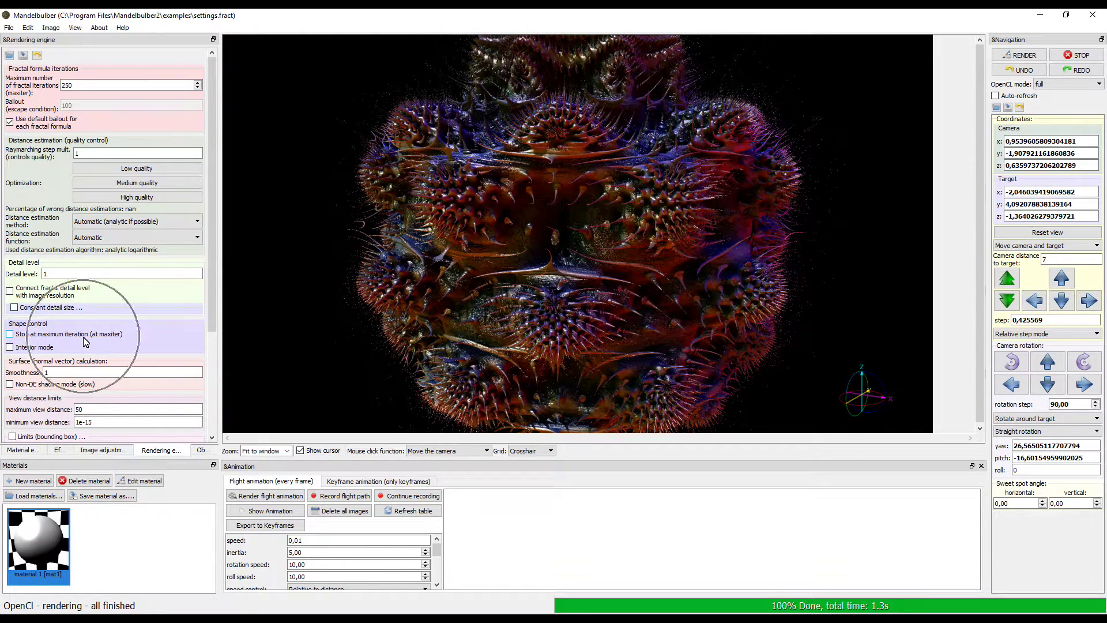
left_click(10, 335)
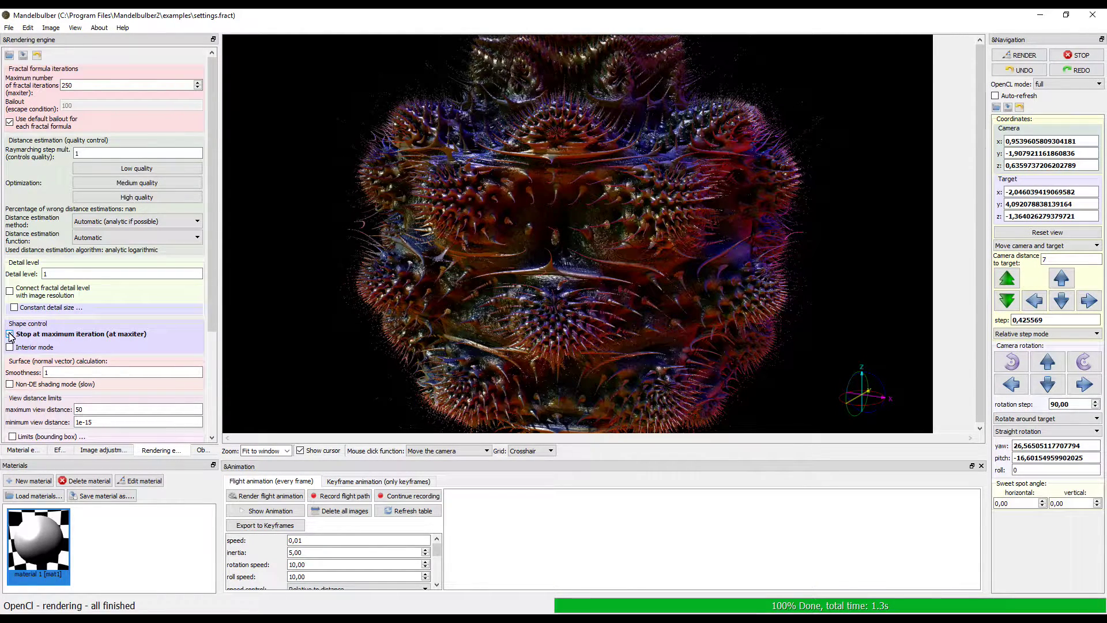
- Set the maximum number of fractal iterations to 6 and render the image
left_click(112, 85)
left_click(112, 85)
key("BackSpace")
key("BackSpace")
key("BackSpace")
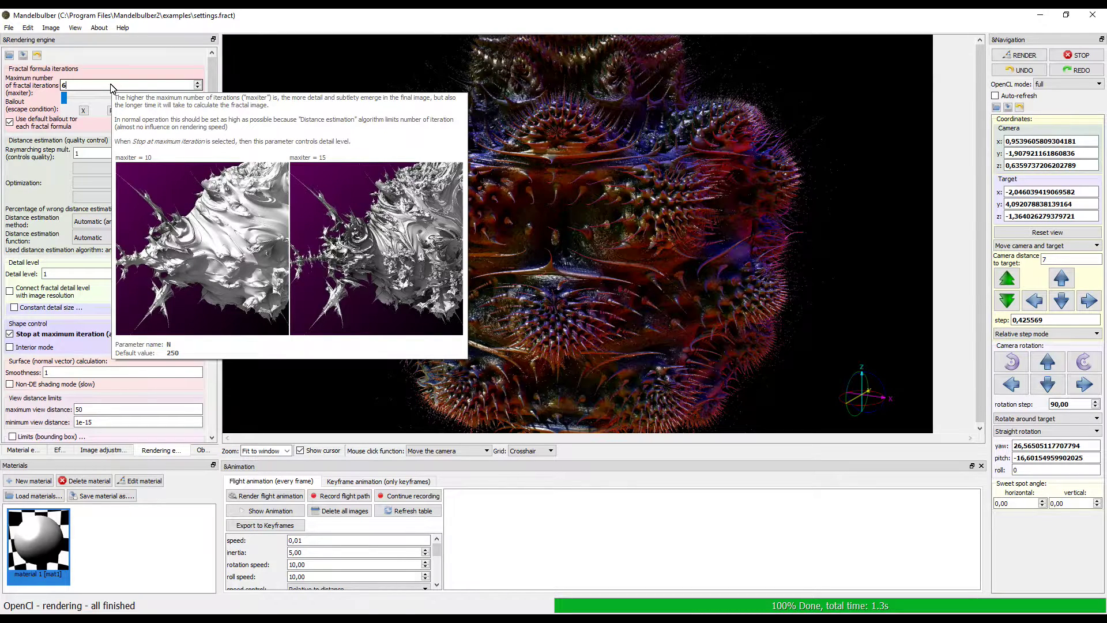
left_click(1024, 56)
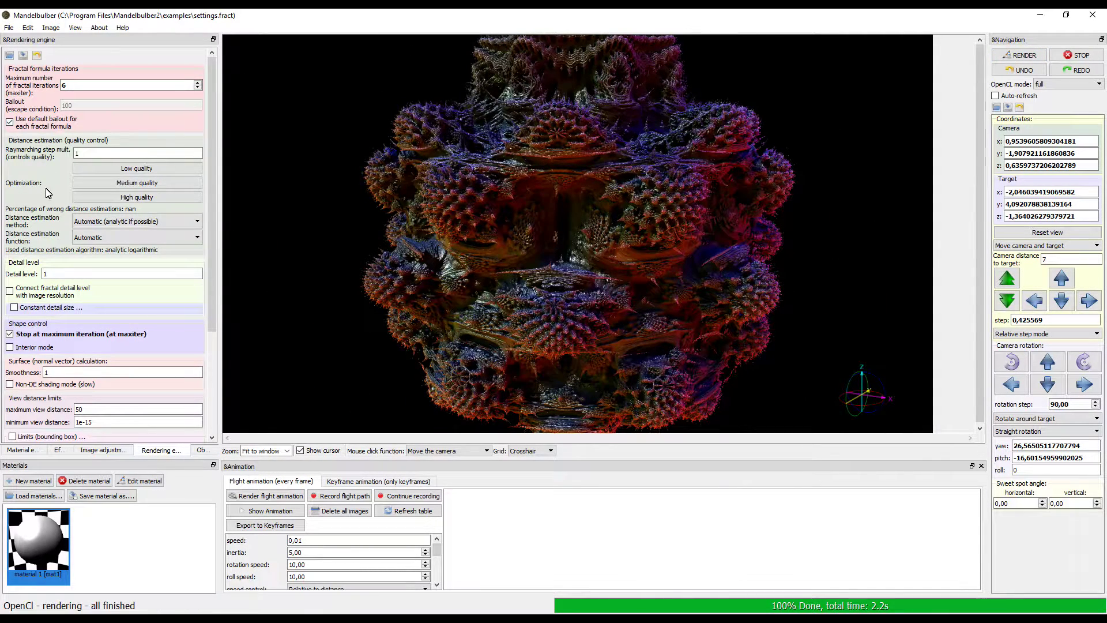
- Lower the raymarching step multiplier to 0,0625 and render the image
left_click(88, 155)
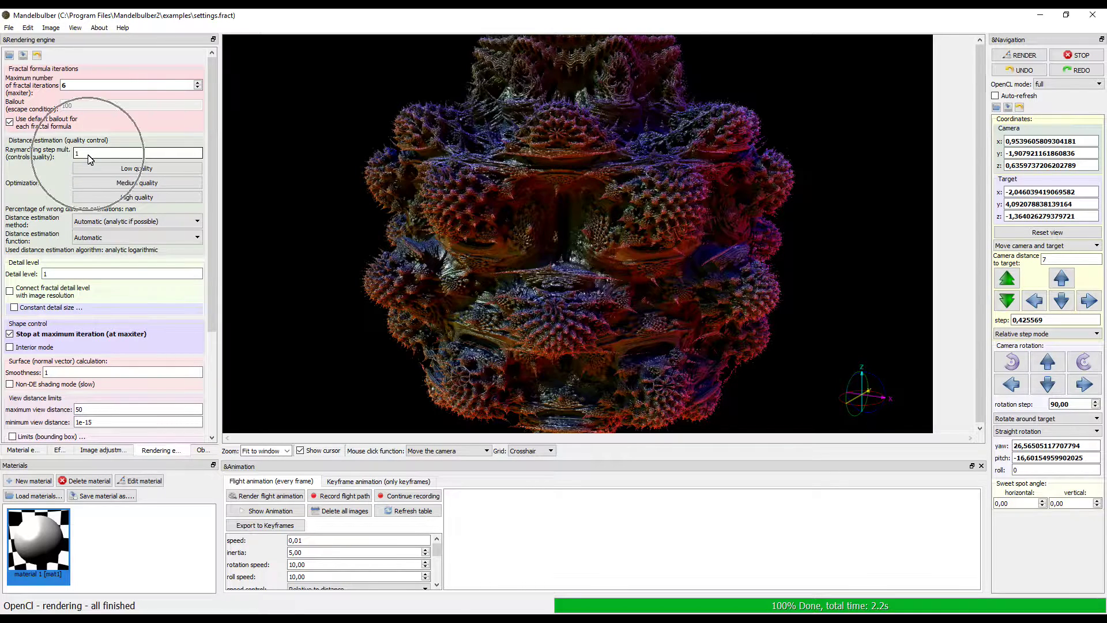
left_click(89, 154)
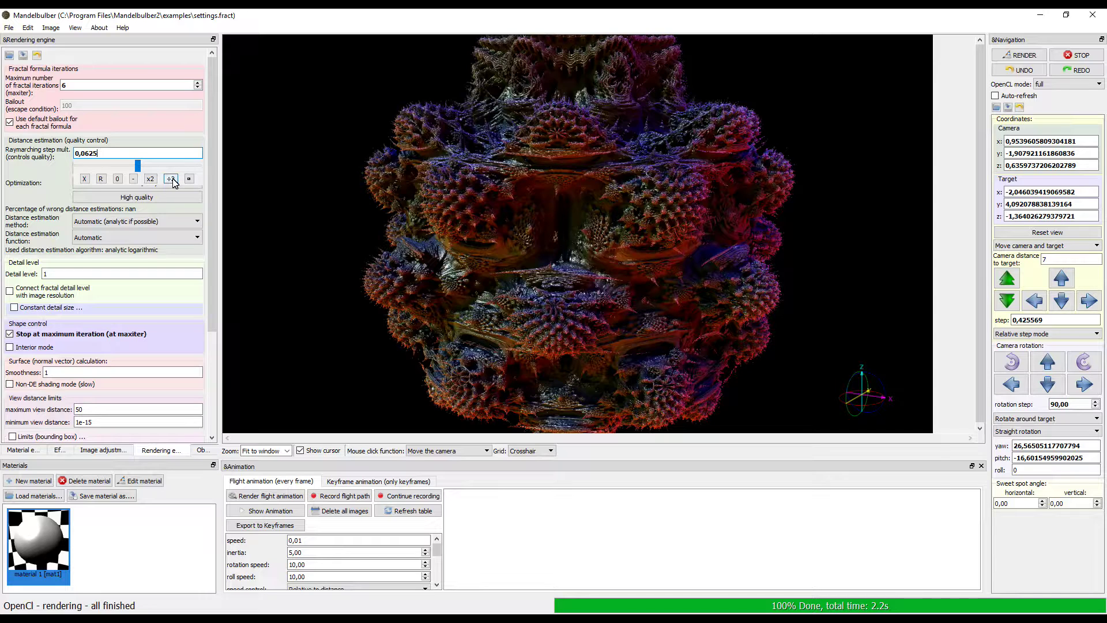
left_click(1019, 56)
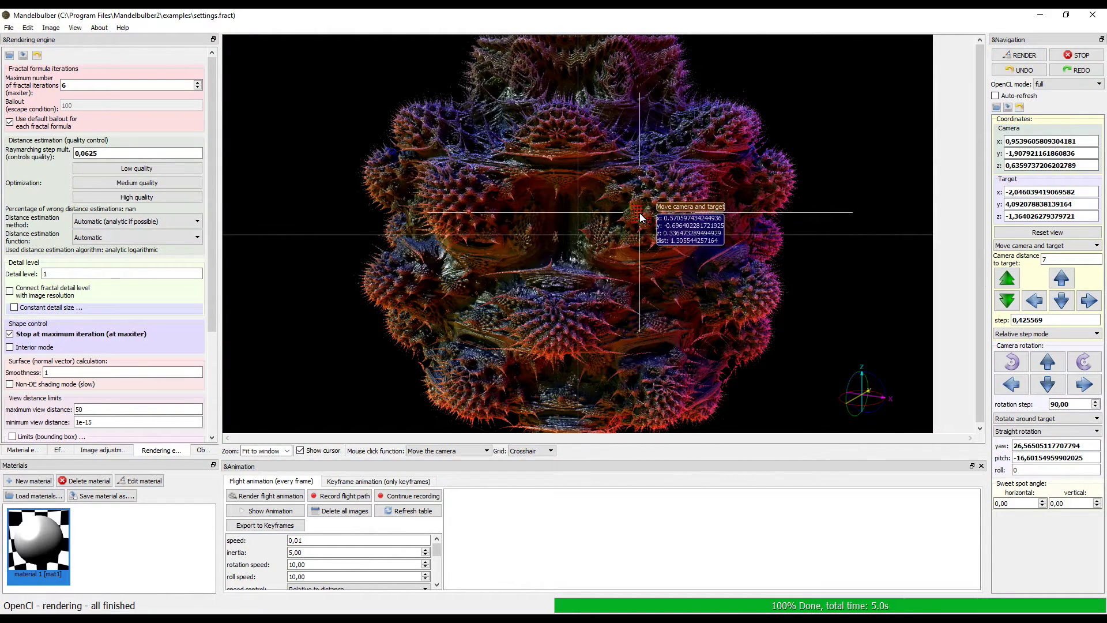
- Move the camera closer to the fractal surface beside the spiny bulb just right of the centre
left_click(641, 215)
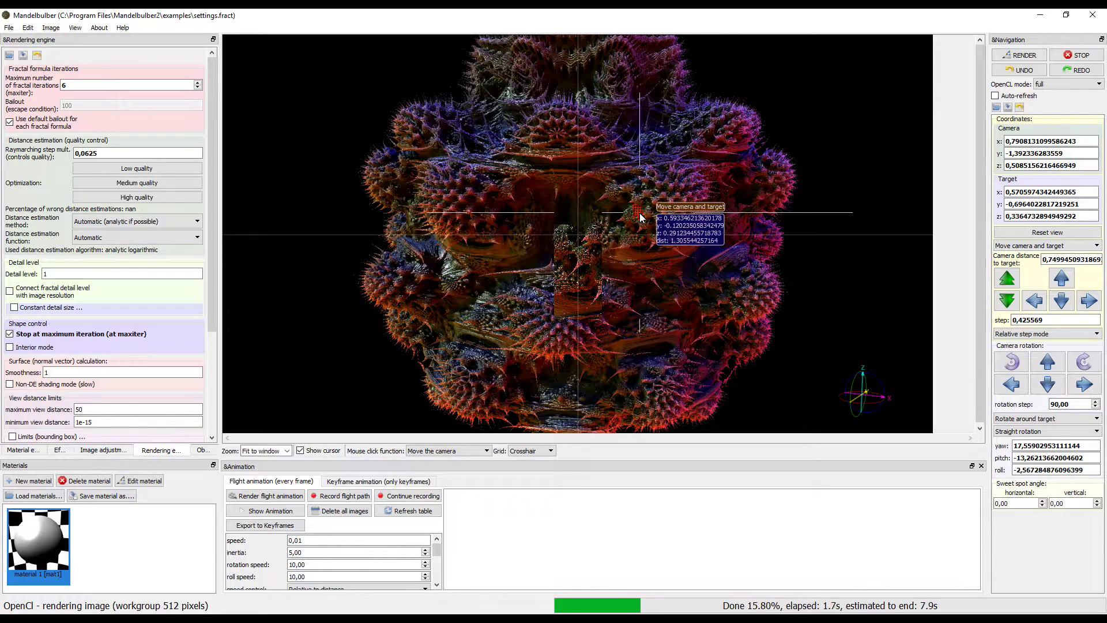
left_click(554, 231)
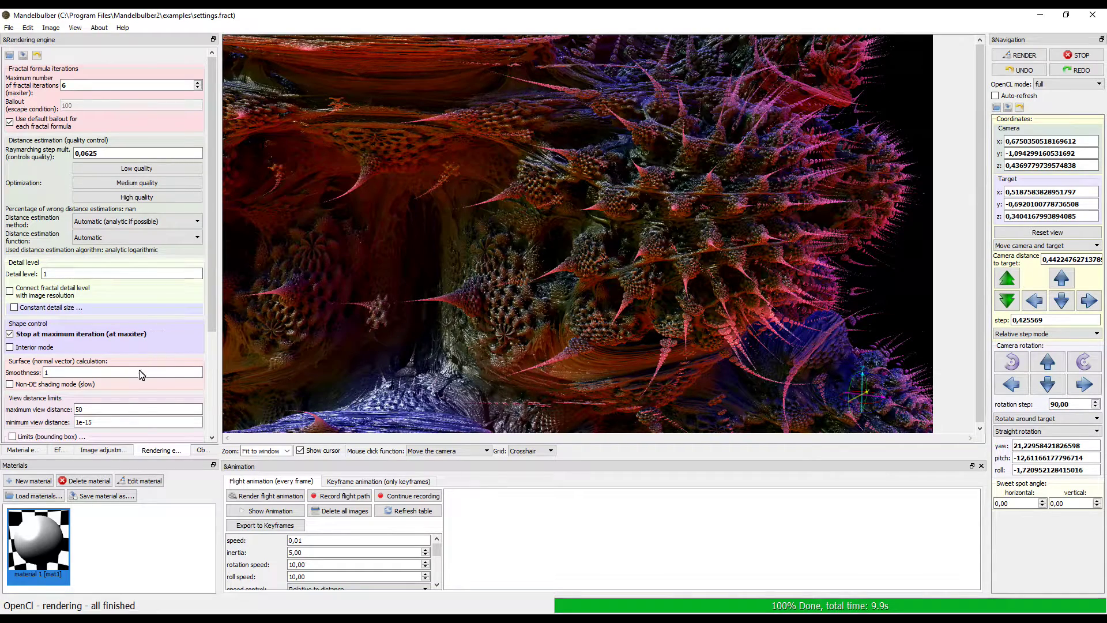
- Replace the ambient occlusion light map texture with canadian.jpg and render the image
left_click(97, 452)
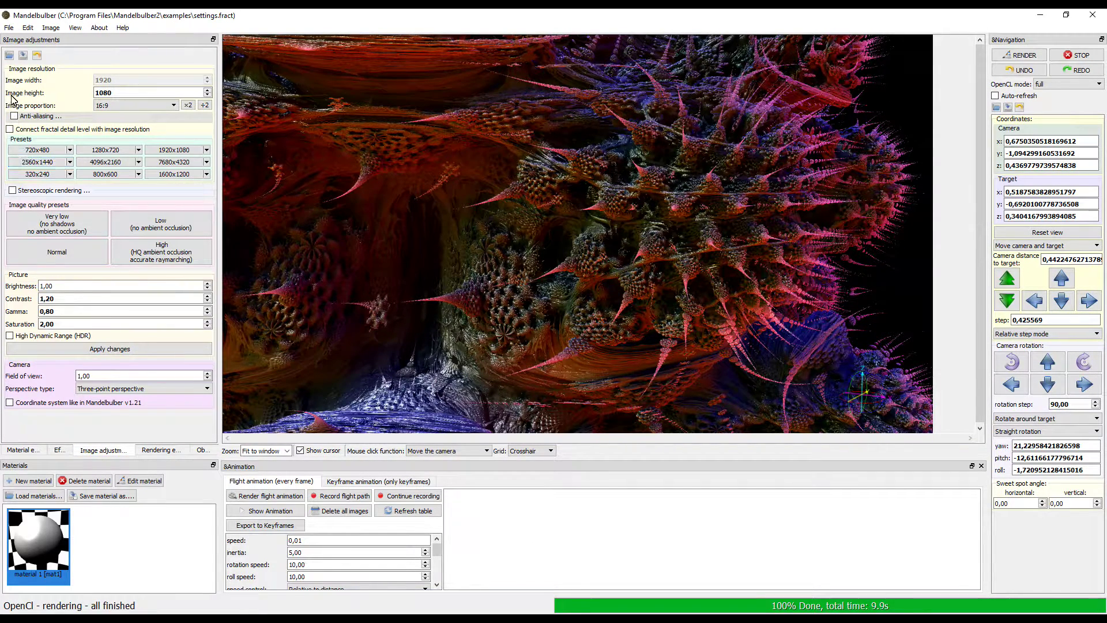
left_click(60, 450)
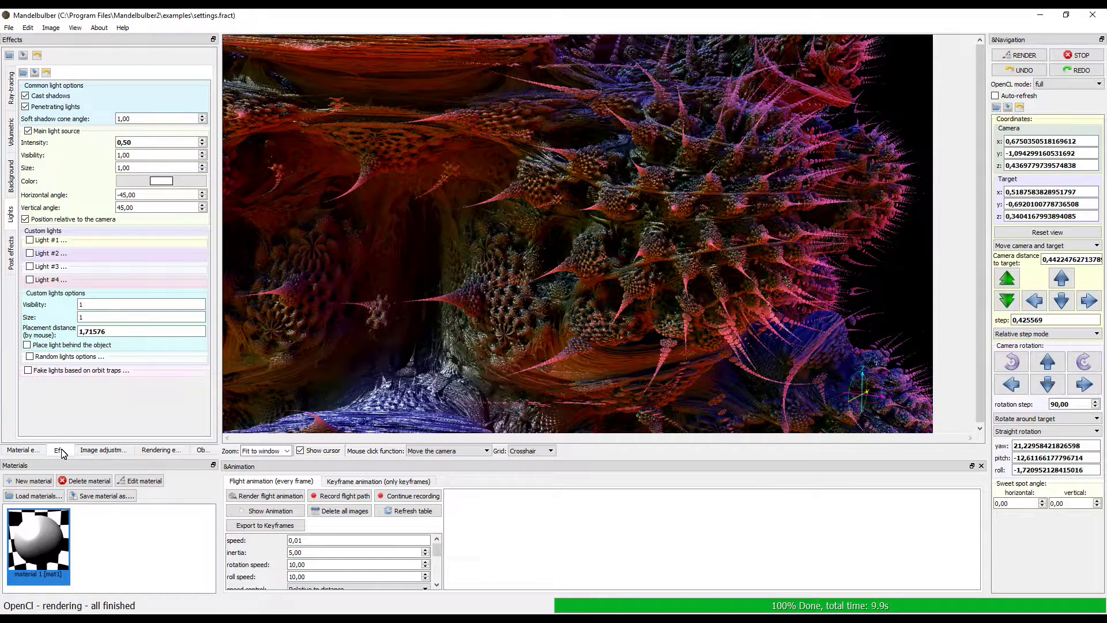
left_click(12, 100)
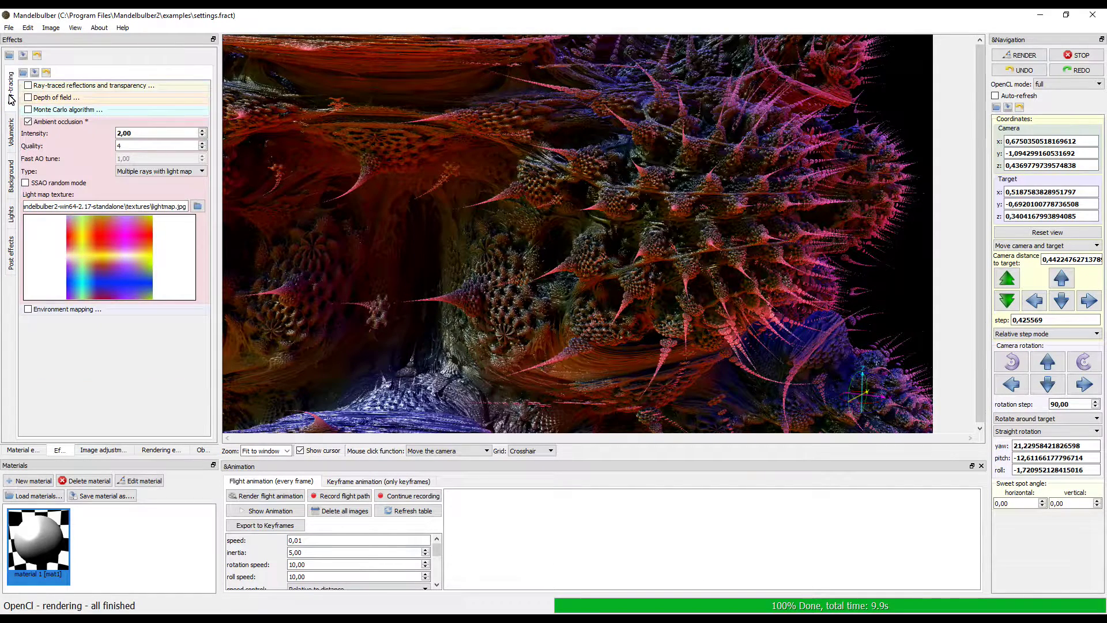
left_click(198, 207)
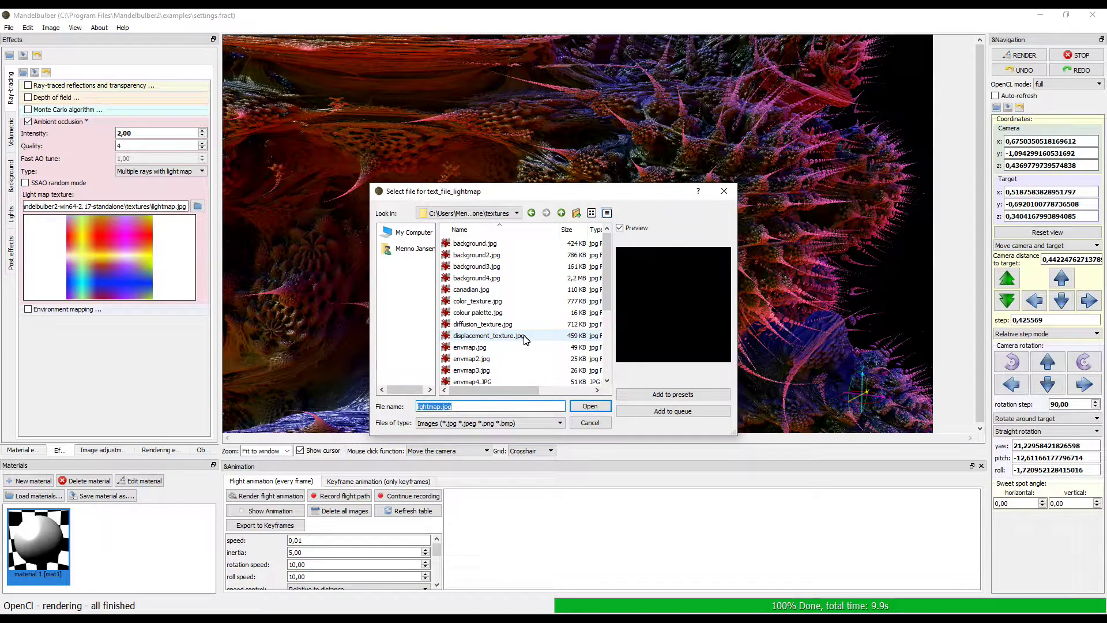
left_click(481, 289)
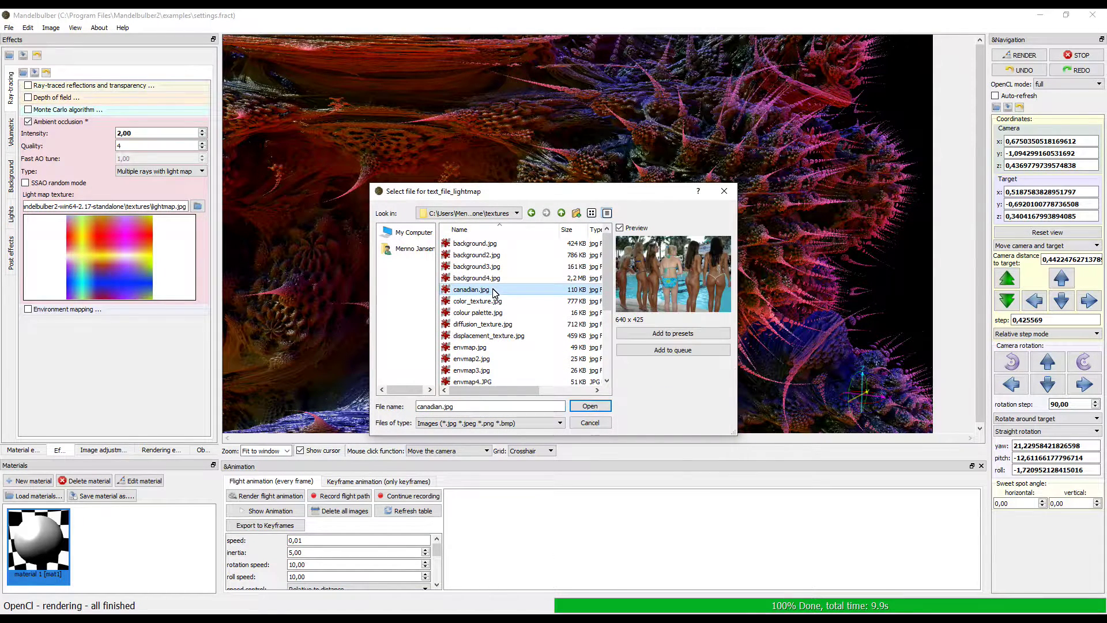
left_click(601, 407)
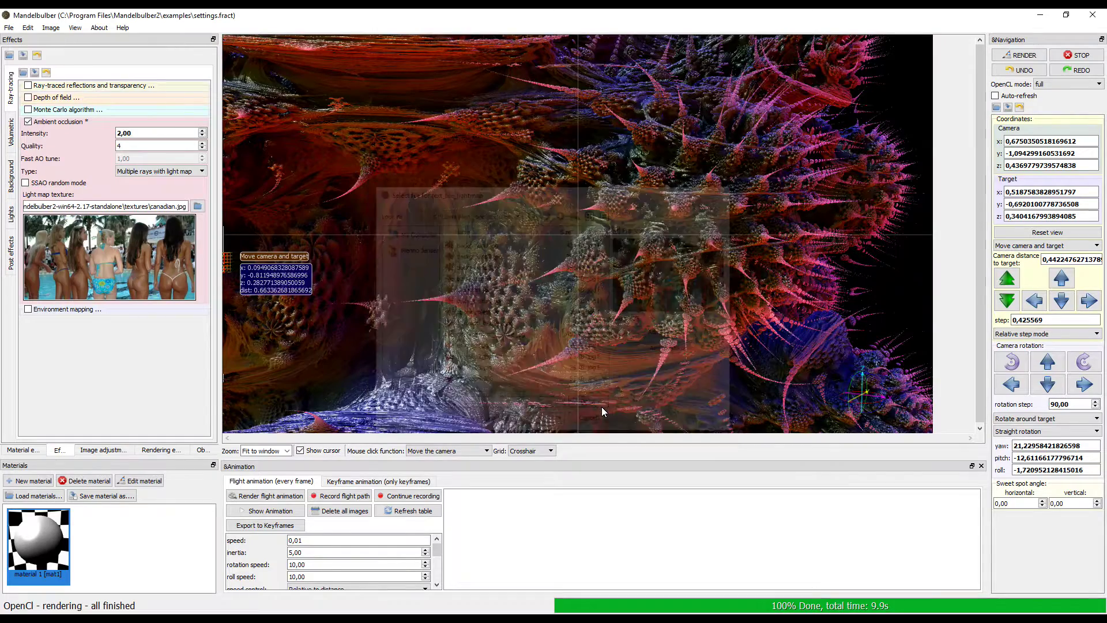
left_click(1015, 60)
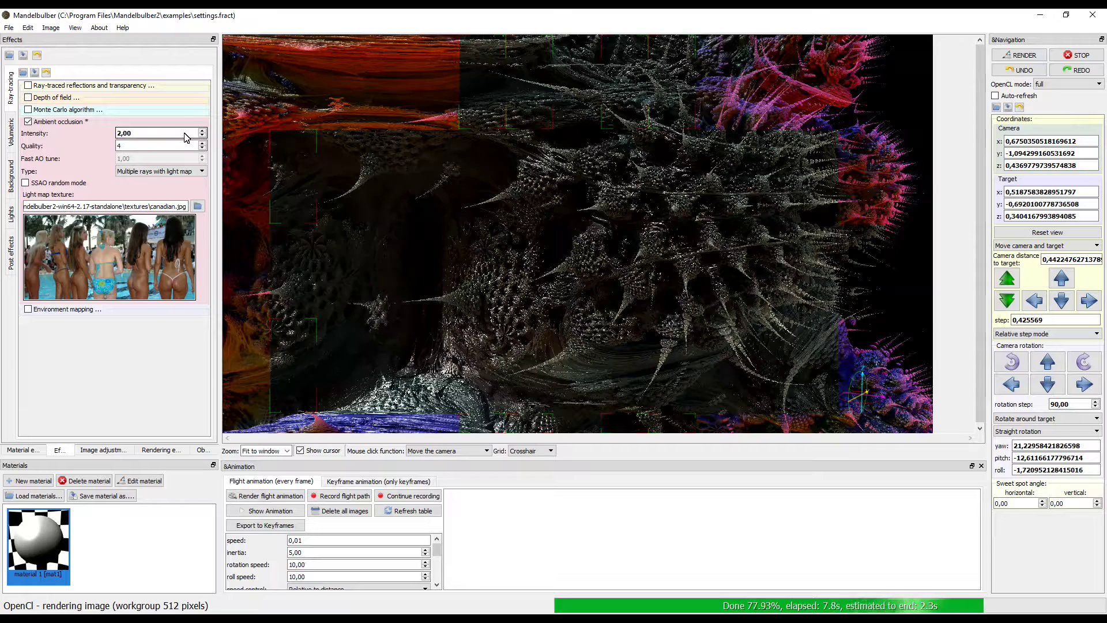
- Double the ambient occlusion intensity to 4,00 and render the image
mouse_move(185, 137)
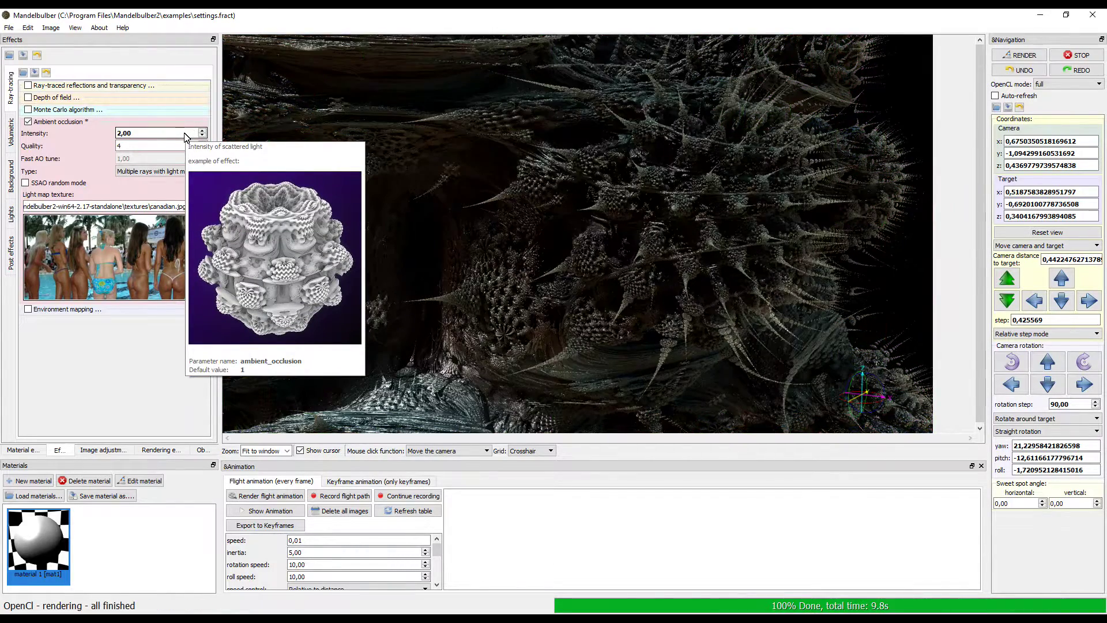
left_click(184, 134)
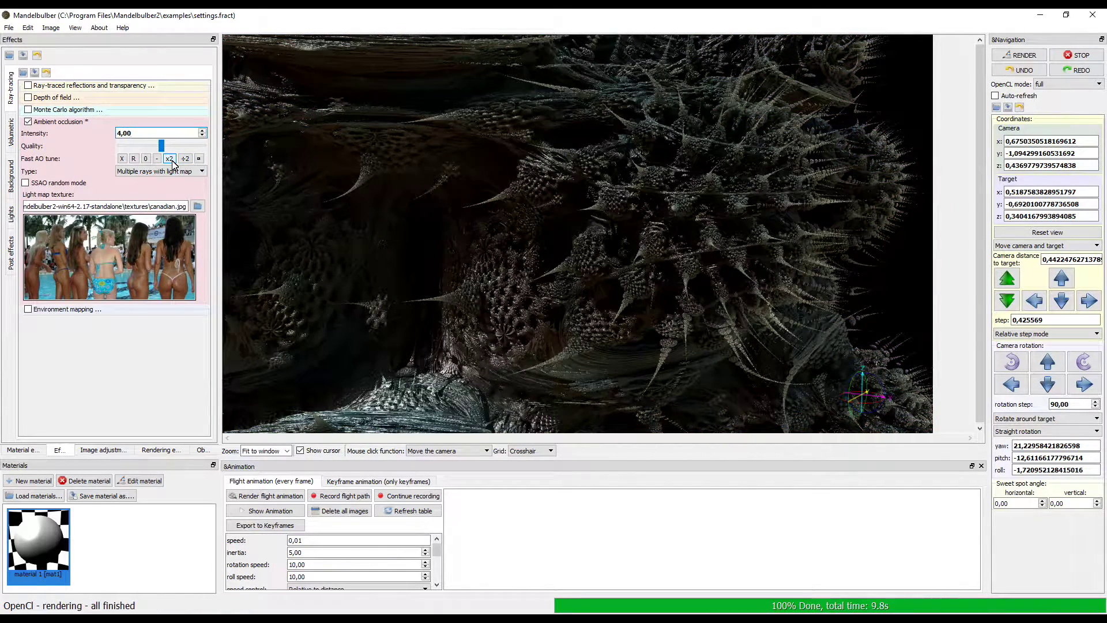
left_click(1015, 56)
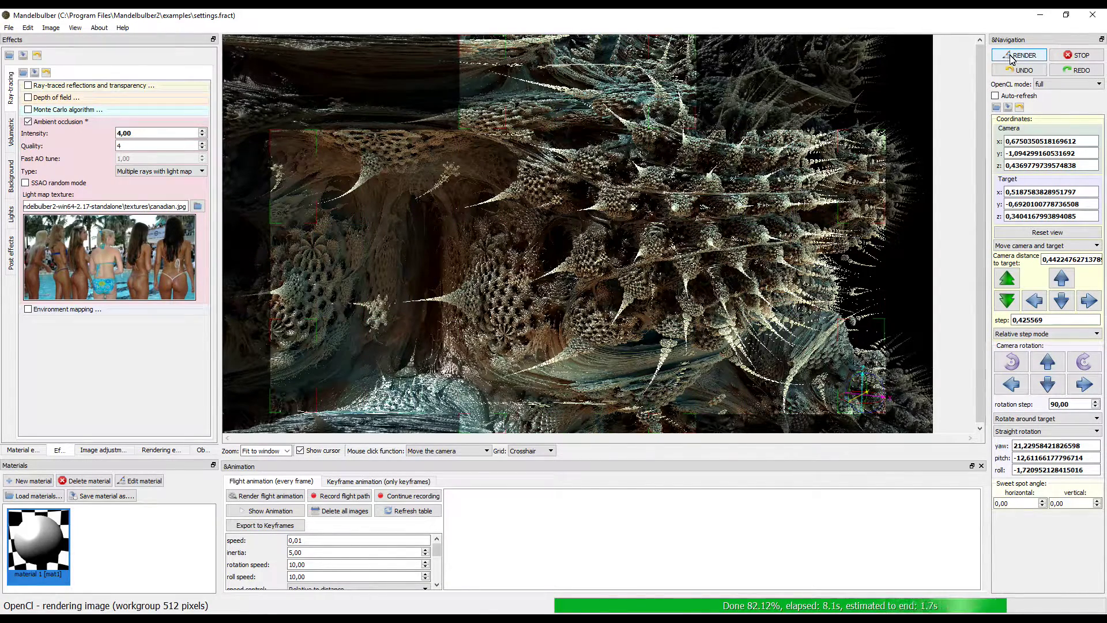
- Lower the maximum number of fractal iterations to 4 and render the image
left_click(163, 455)
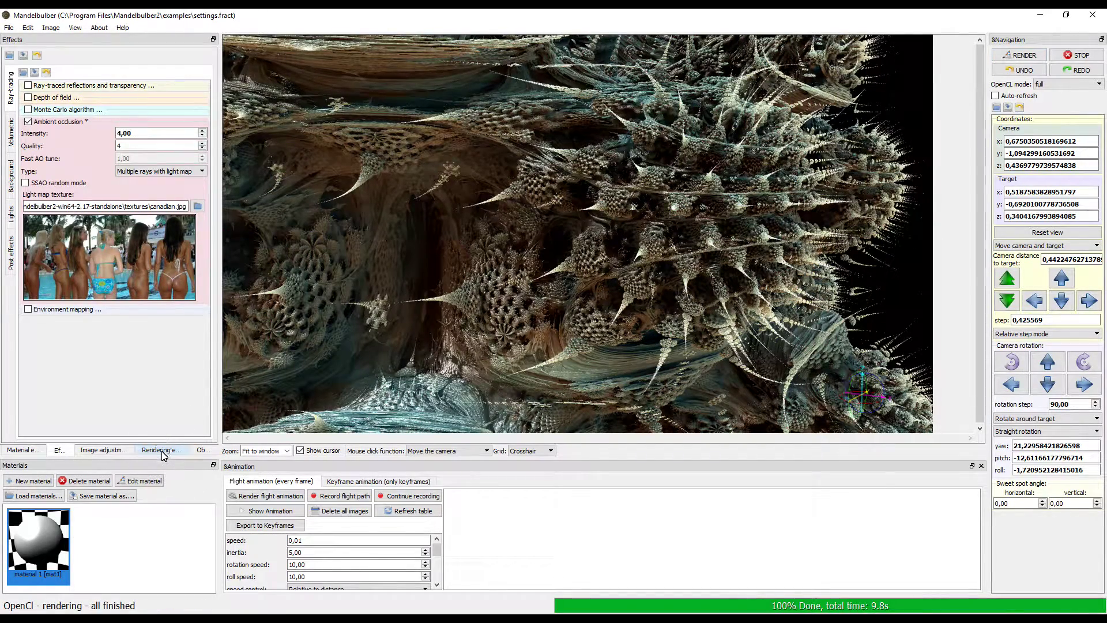
left_click(163, 456)
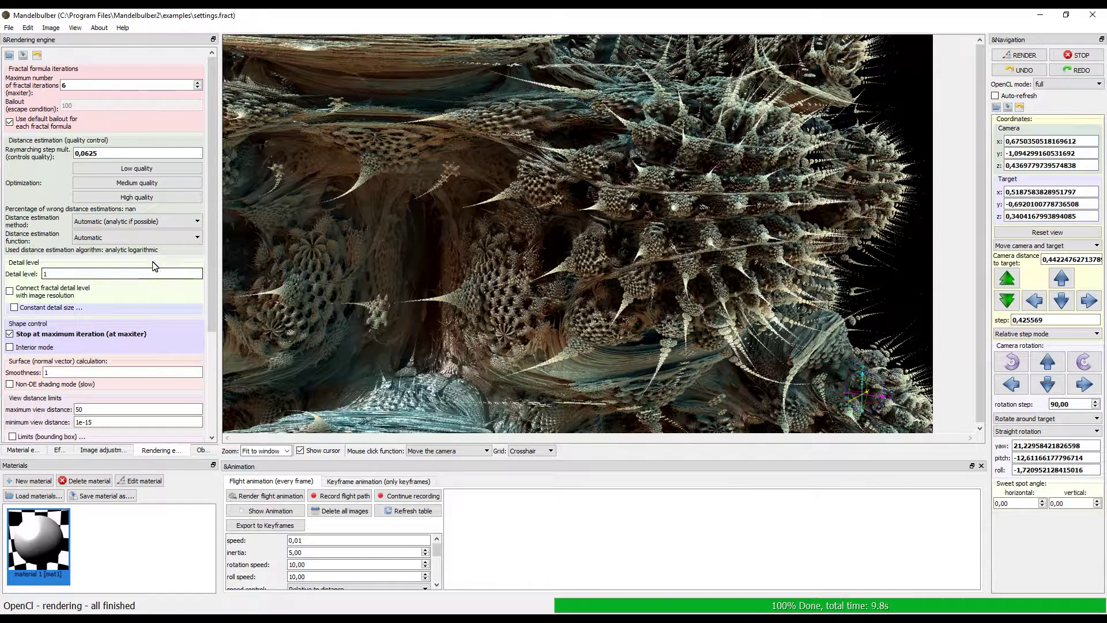
left_click(160, 86)
left_click(161, 86)
left_click(198, 87)
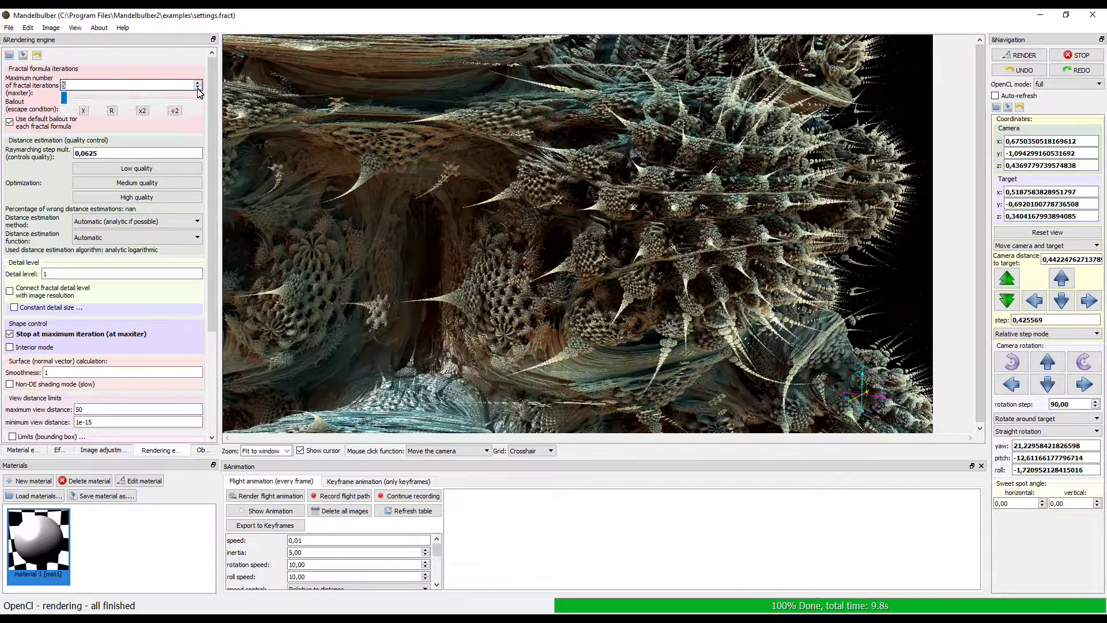
left_click(1025, 56)
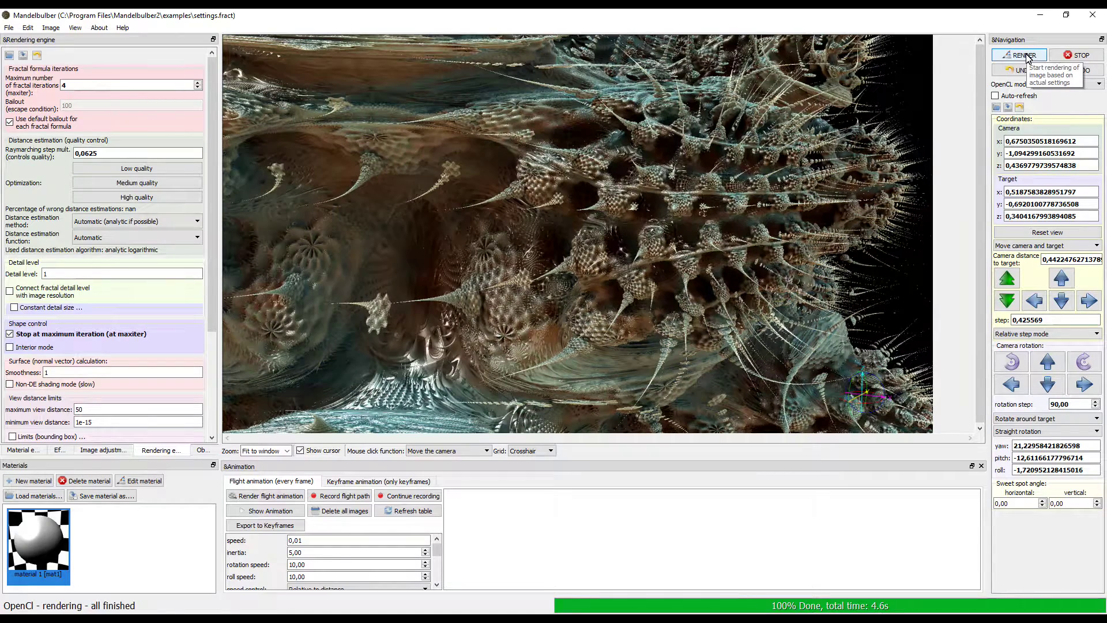
- Change the first colour of the volumetric glow effect to orange (#ffaa00)
left_click(61, 453)
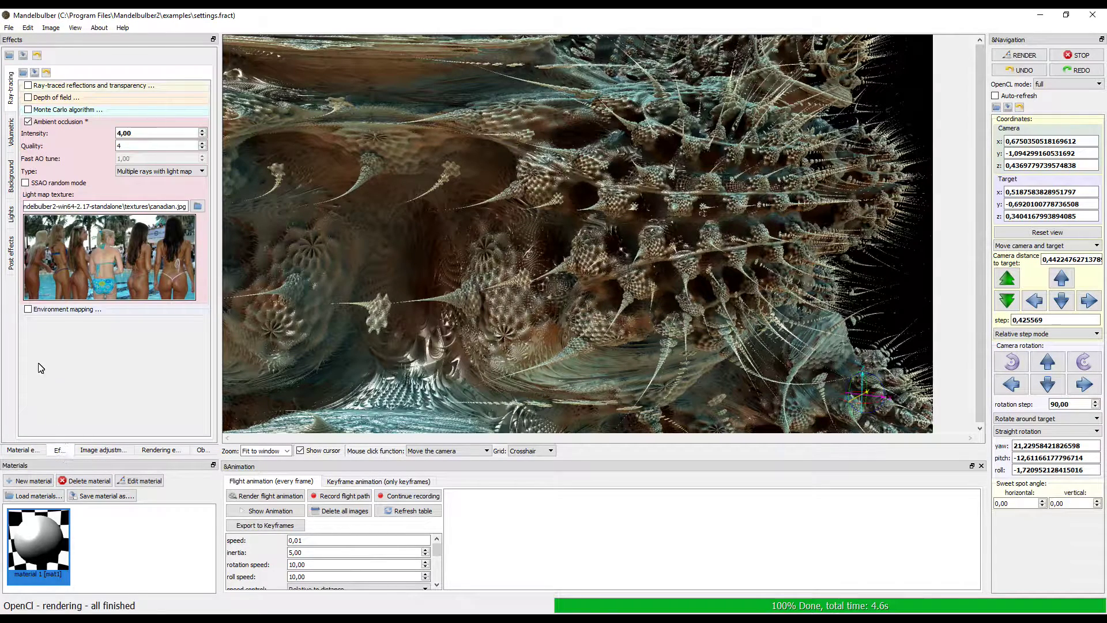
left_click(11, 134)
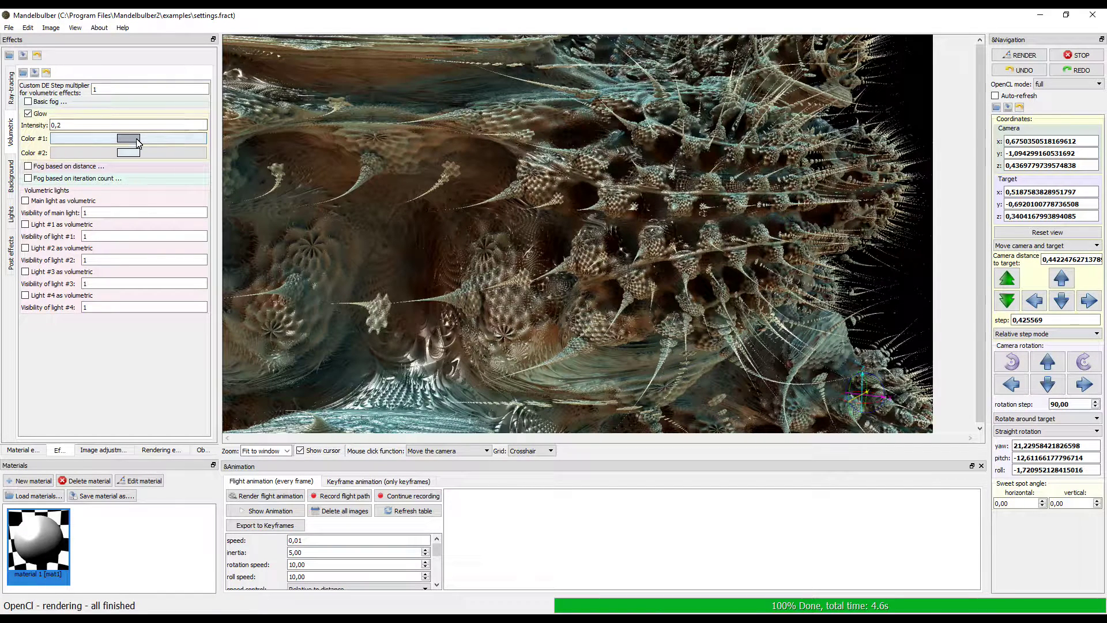
left_click(102, 139)
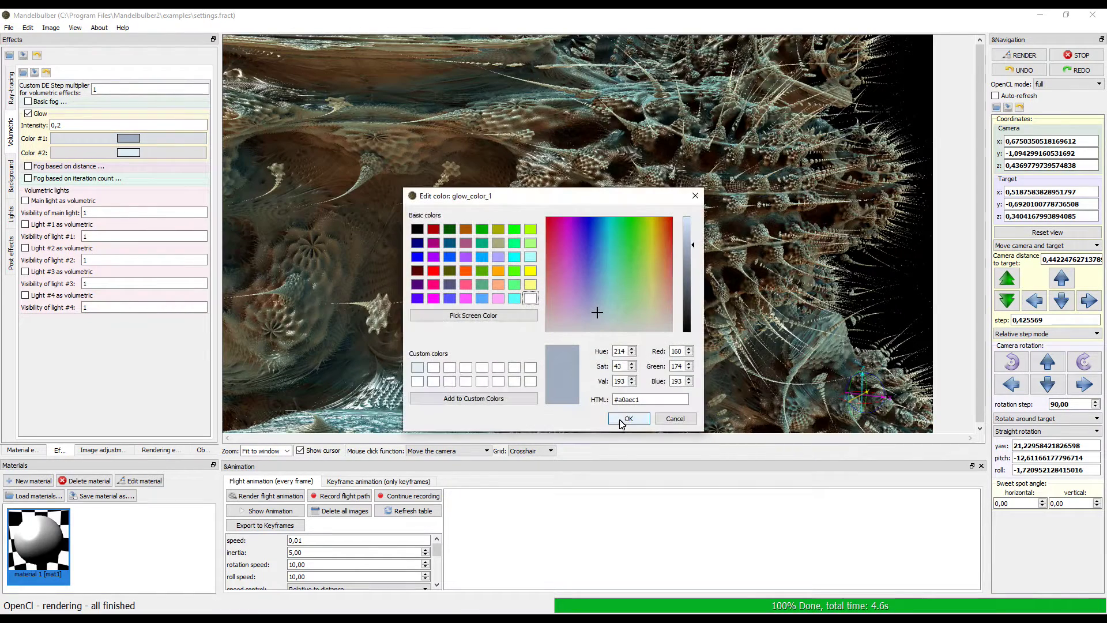
left_click(497, 271)
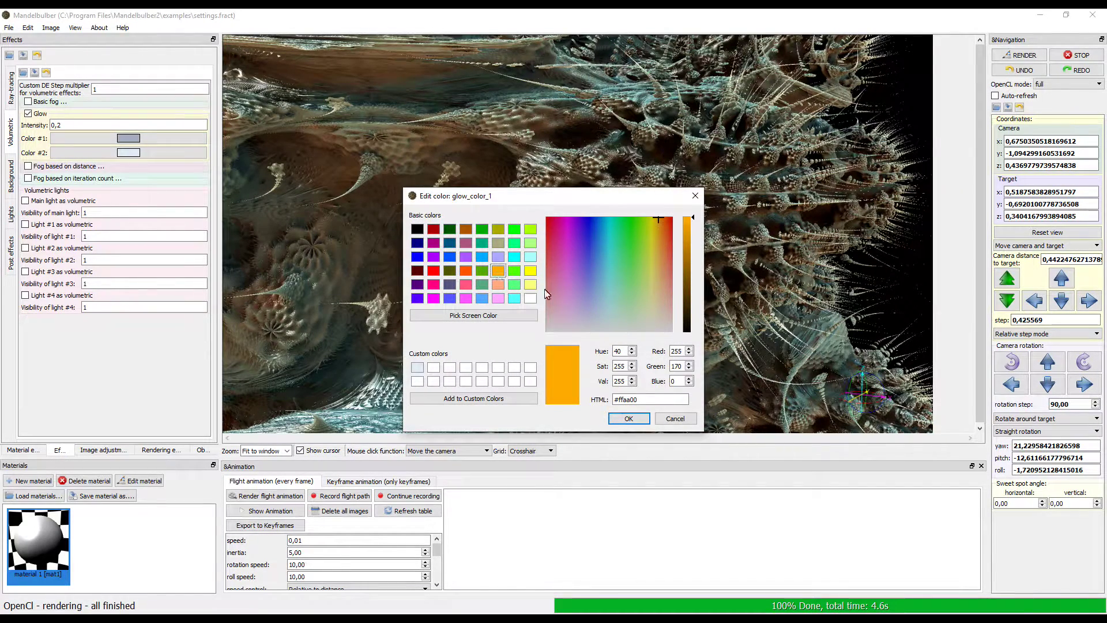
left_click(628, 418)
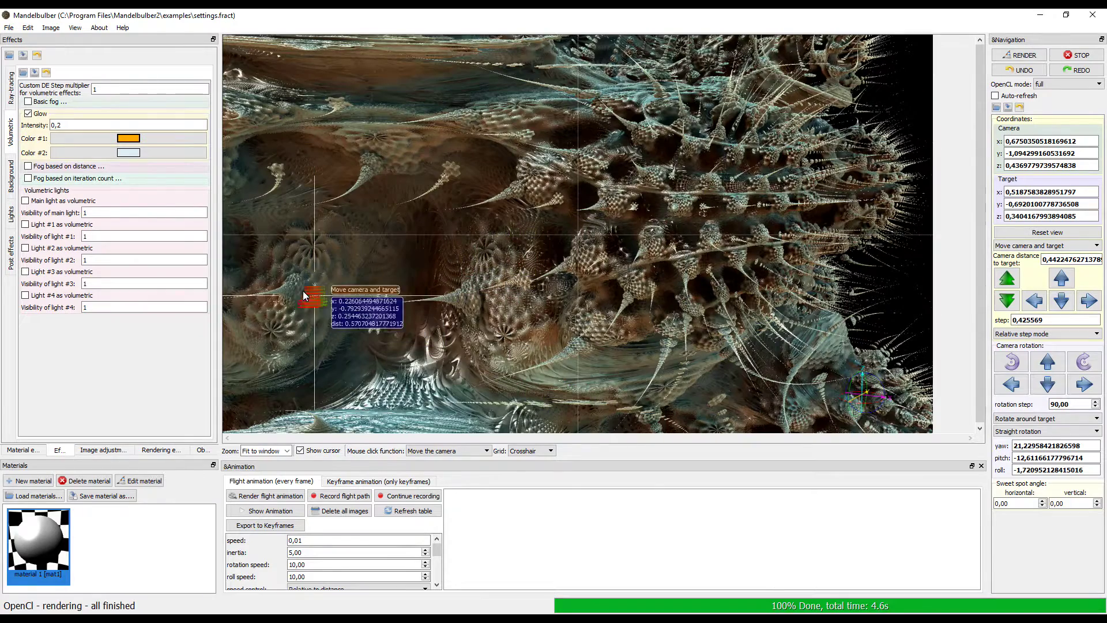
- Change the second glow colour to light yellow (#ffff7f), raise the glow intensity to 0,8 and render
left_click(128, 153)
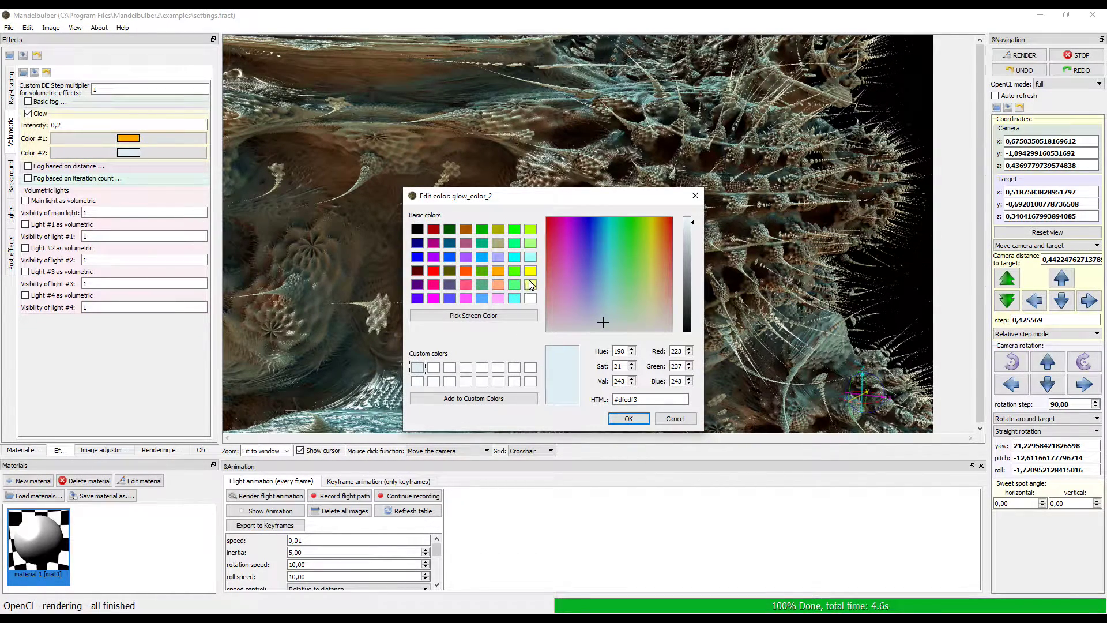
left_click(531, 285)
left_click(626, 416)
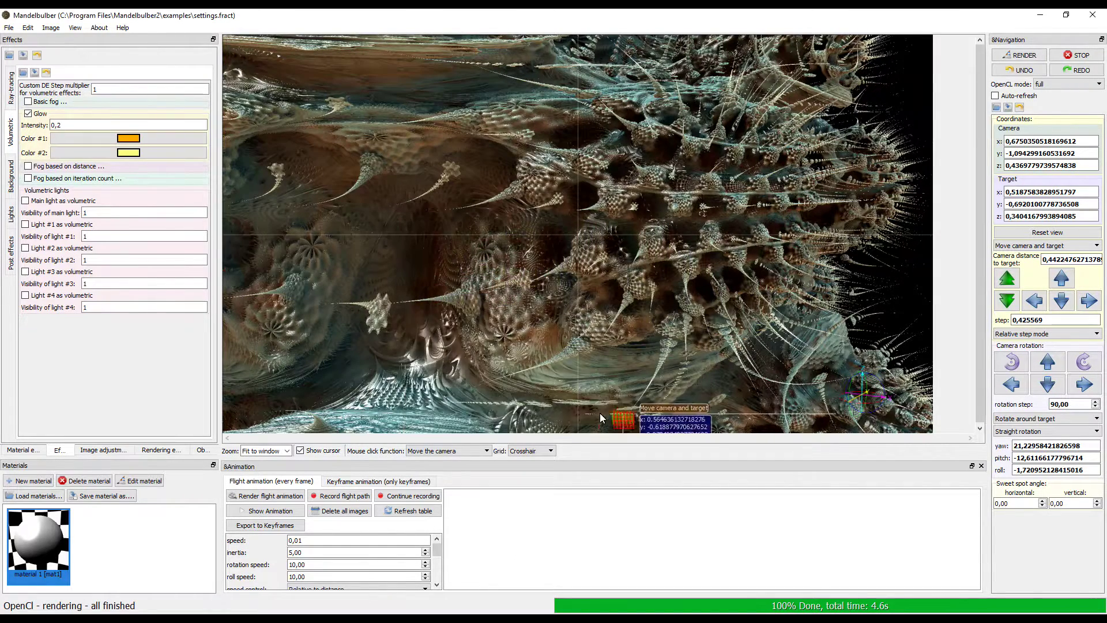
left_click(70, 128)
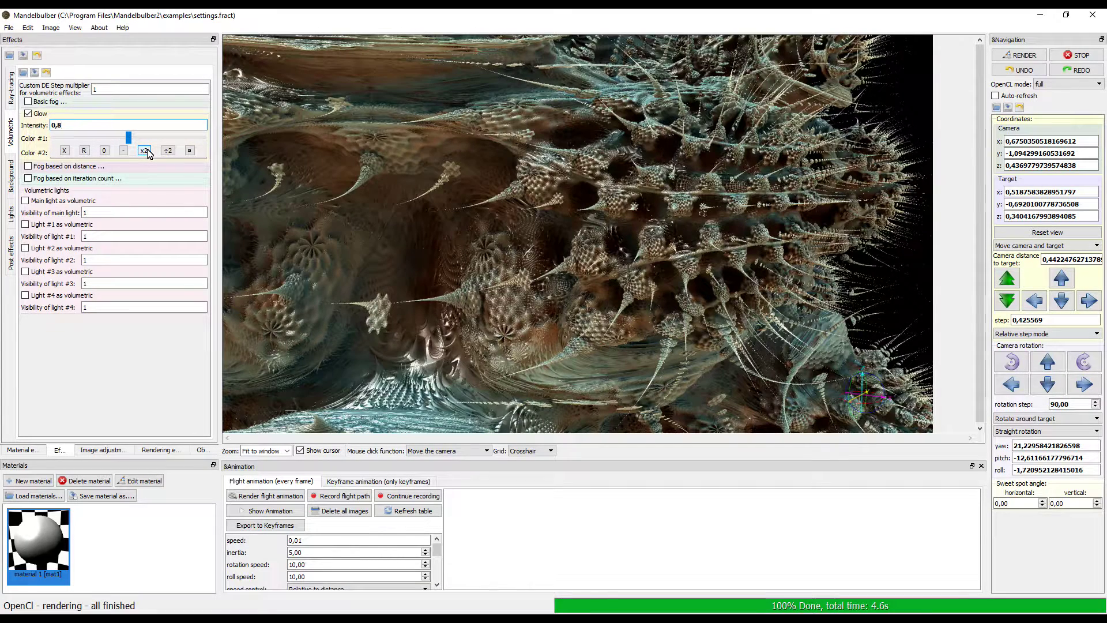
left_click(1028, 58)
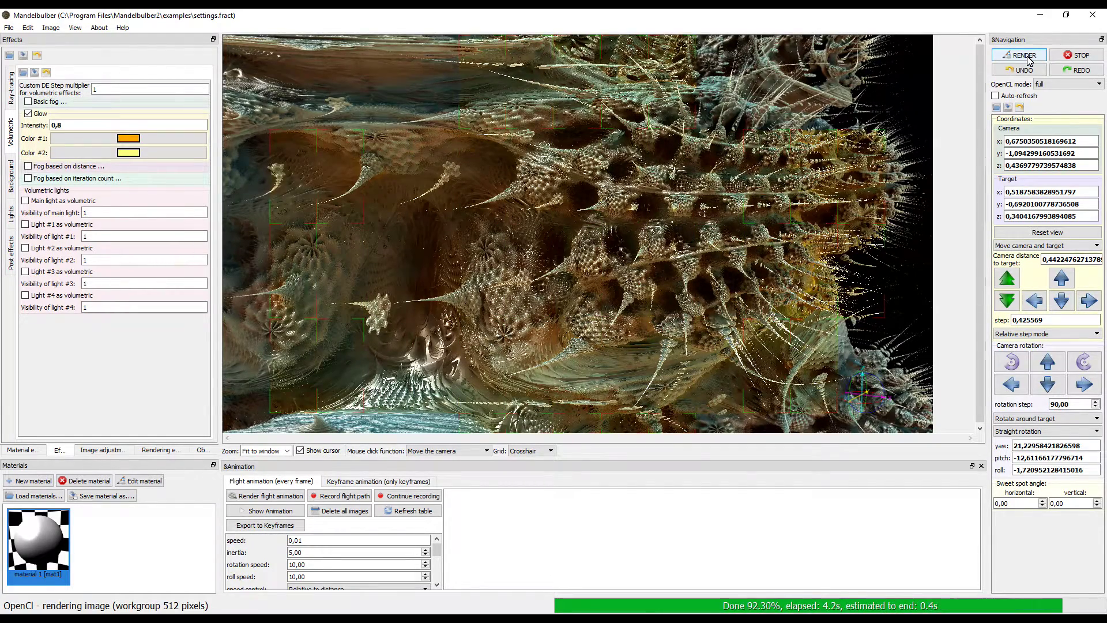
- Change the second glow colour to orange-red (#ff5500), double the glow intensity to 1,6 and render
left_click(129, 153)
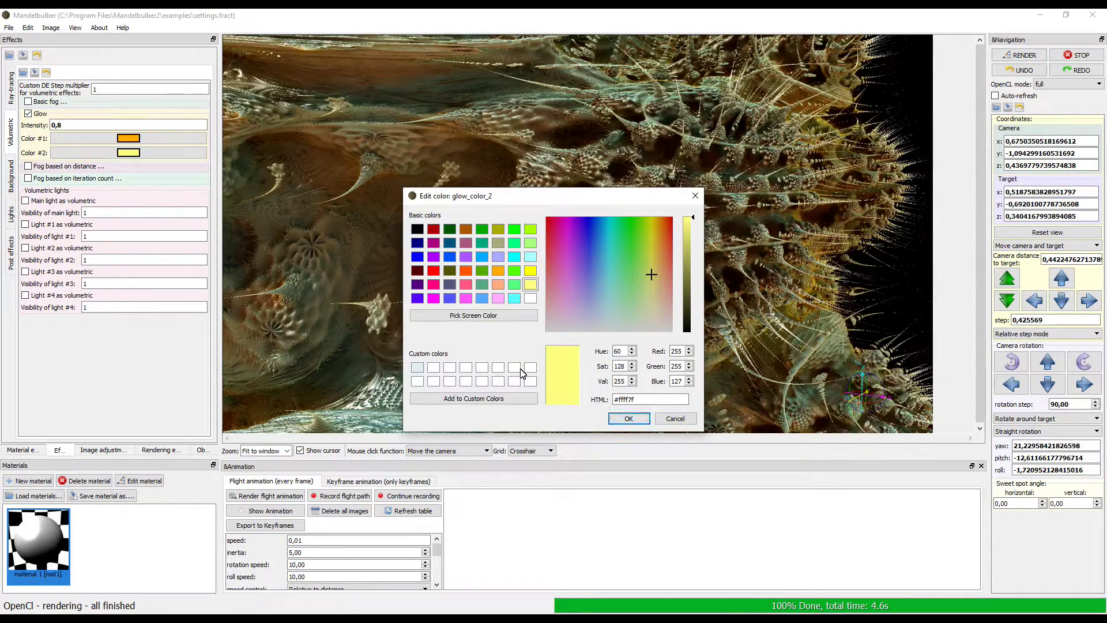
left_click(466, 271)
left_click(633, 421)
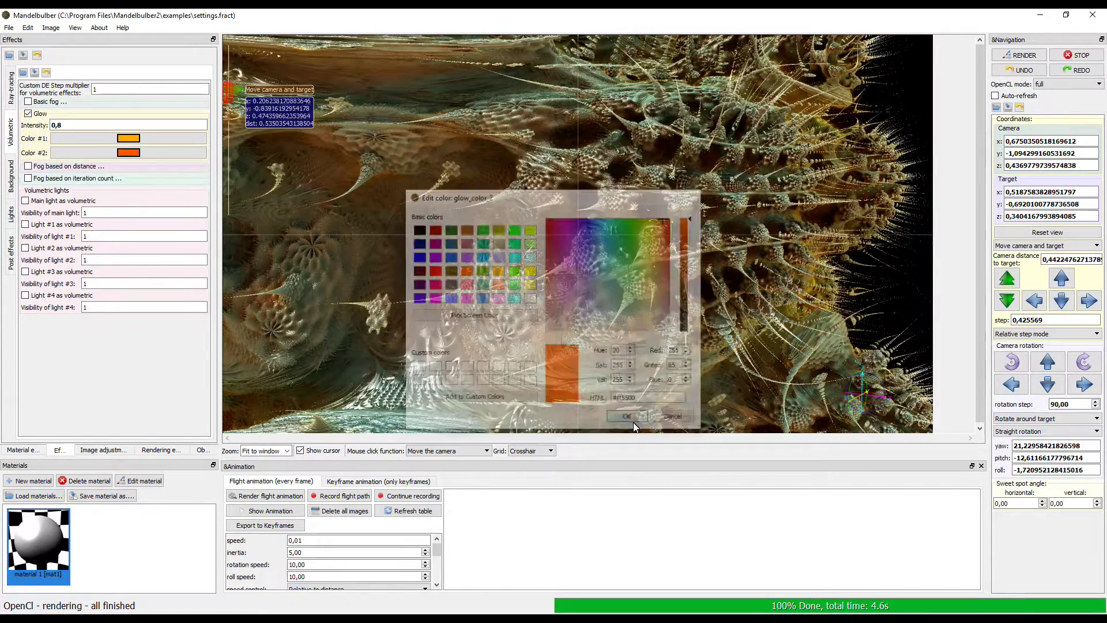
left_click(137, 125)
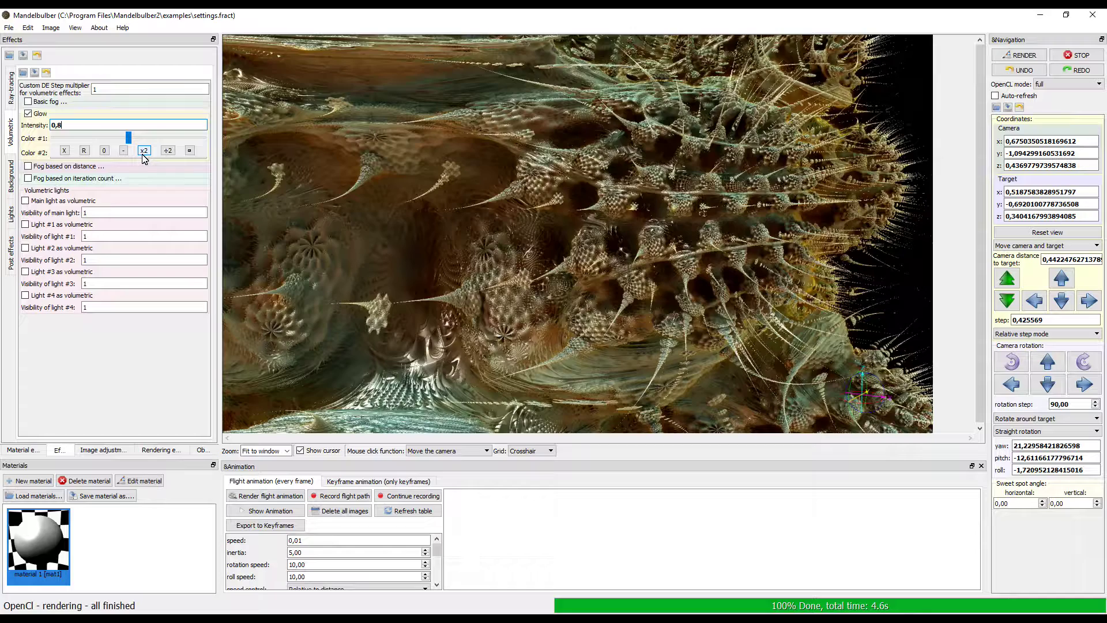
left_click(1041, 55)
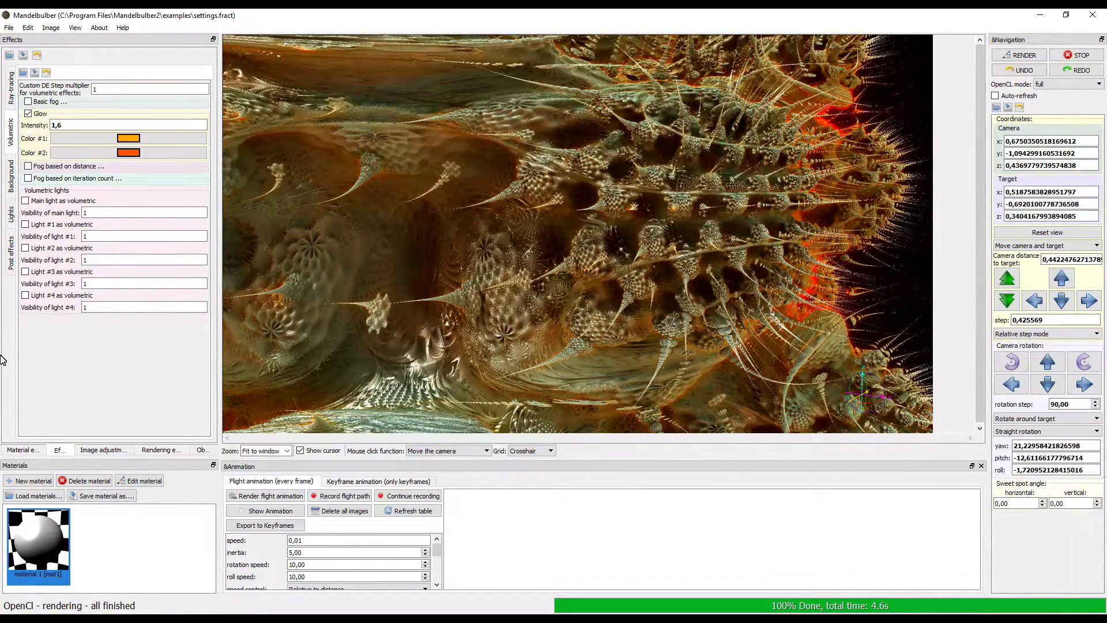
- Enable depth of field with 4 passes and a blur opacity of 1,00
left_click(13, 103)
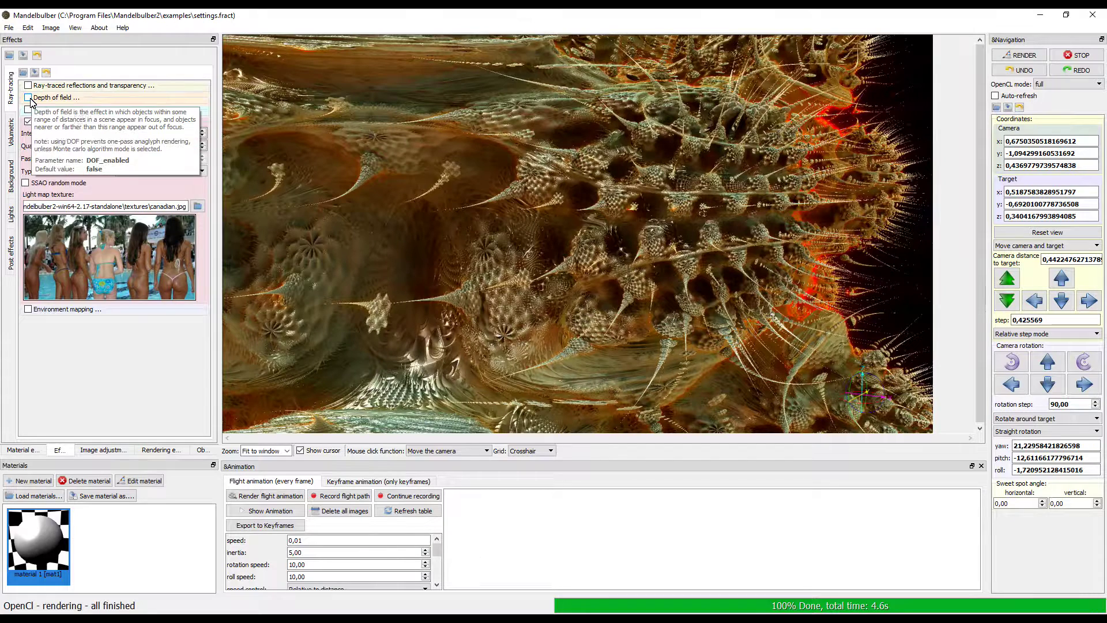
left_click(29, 98)
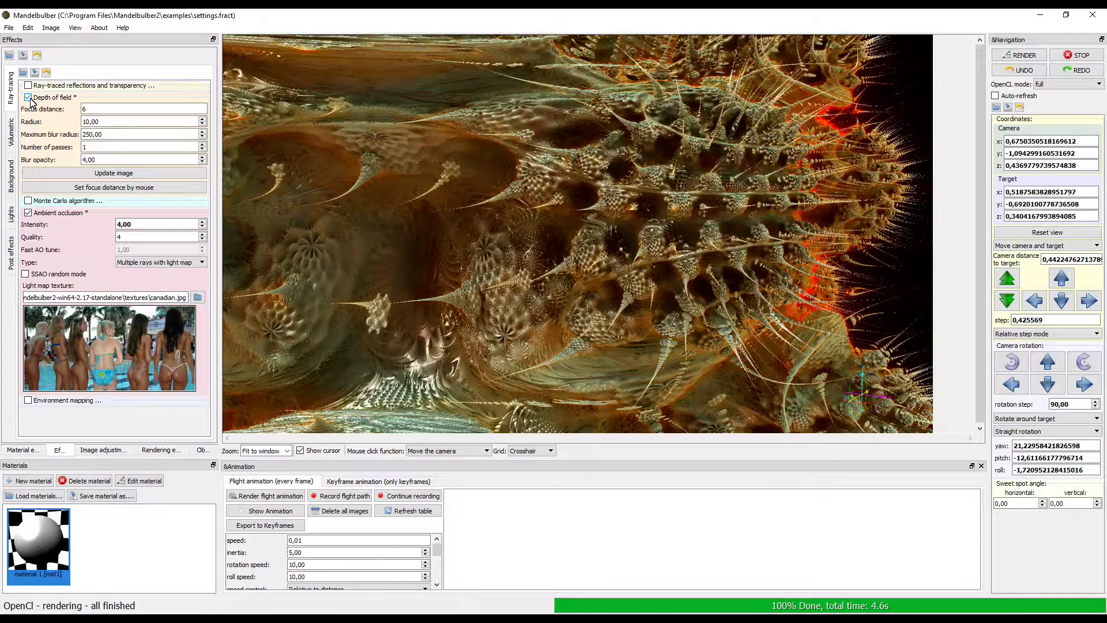
left_click(109, 147)
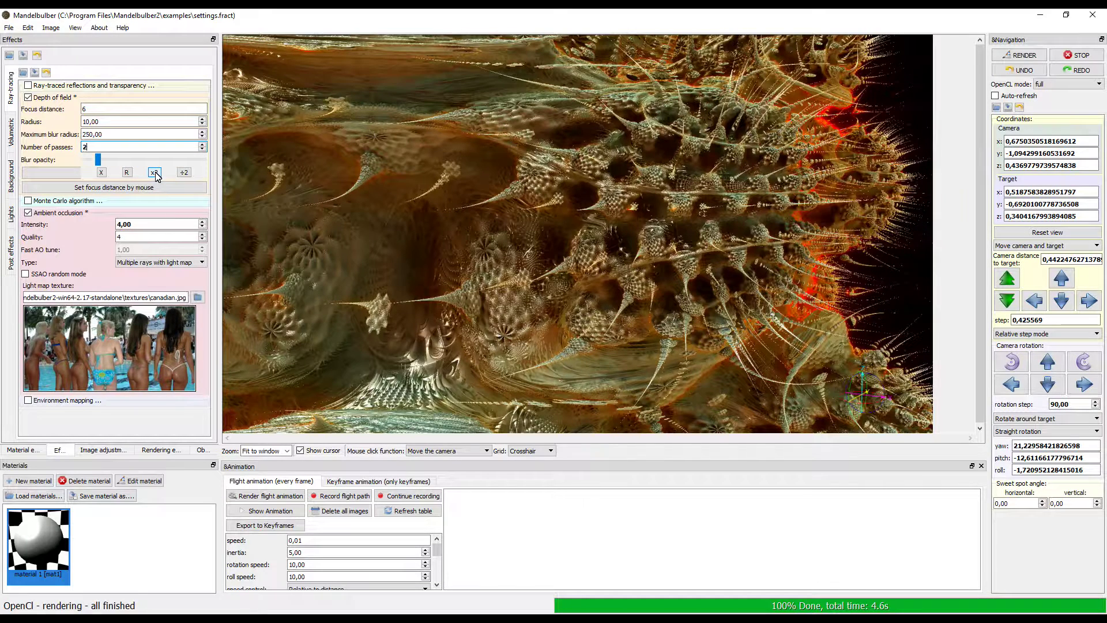
left_click(128, 159)
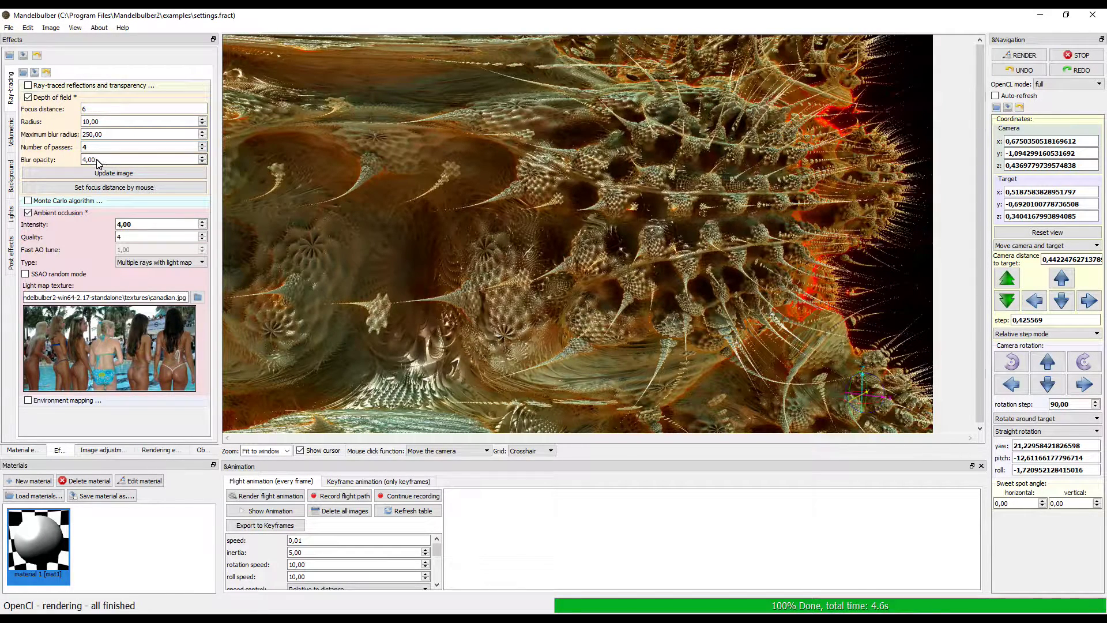
left_click(175, 185)
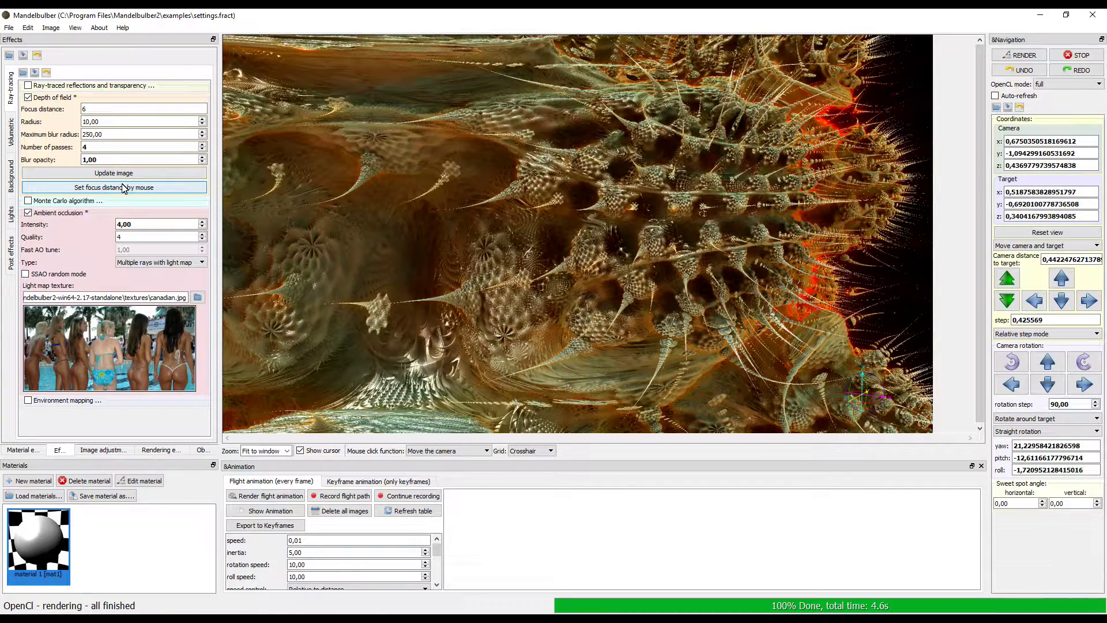
- Set the depth of field focus on the spiny bulb just right of the image centre, reduce the radius to 8,00 and render
left_click(124, 188)
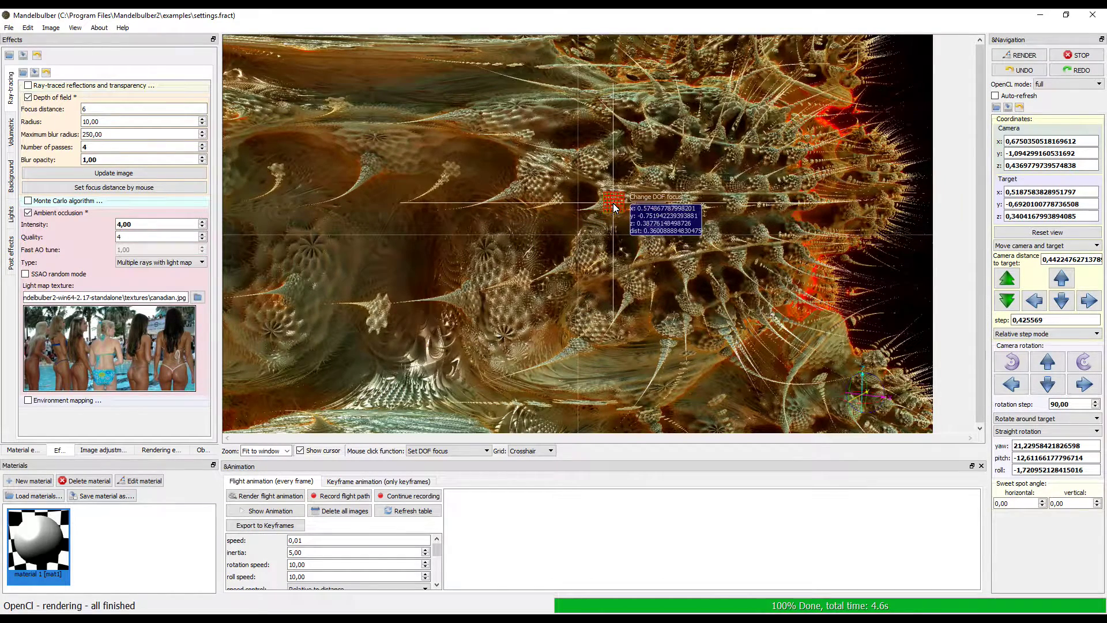
left_click(614, 203)
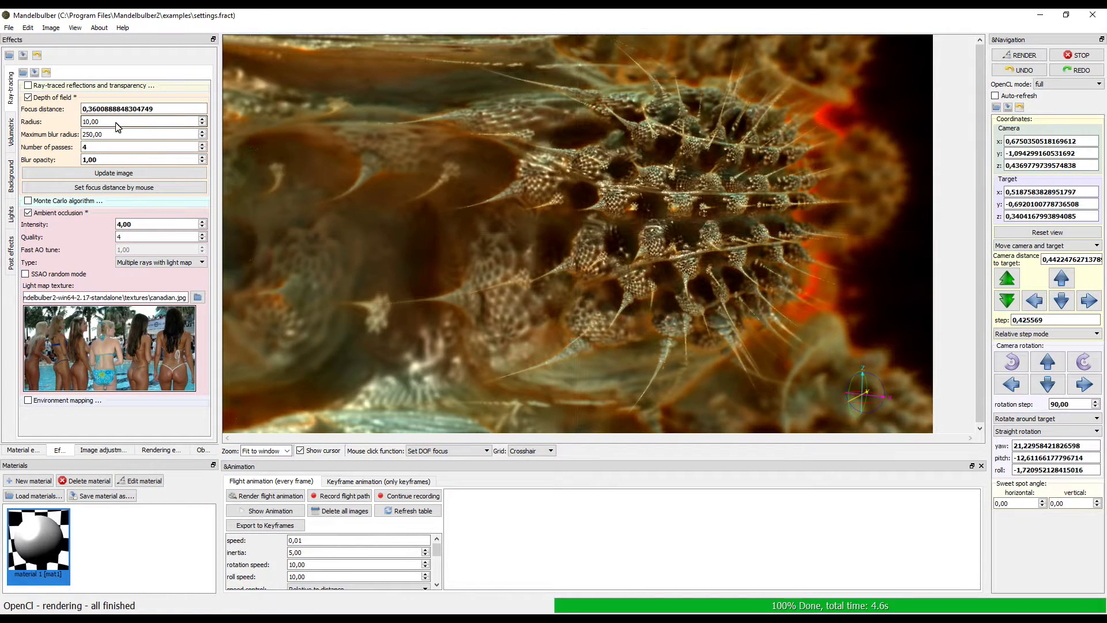
left_click(205, 123)
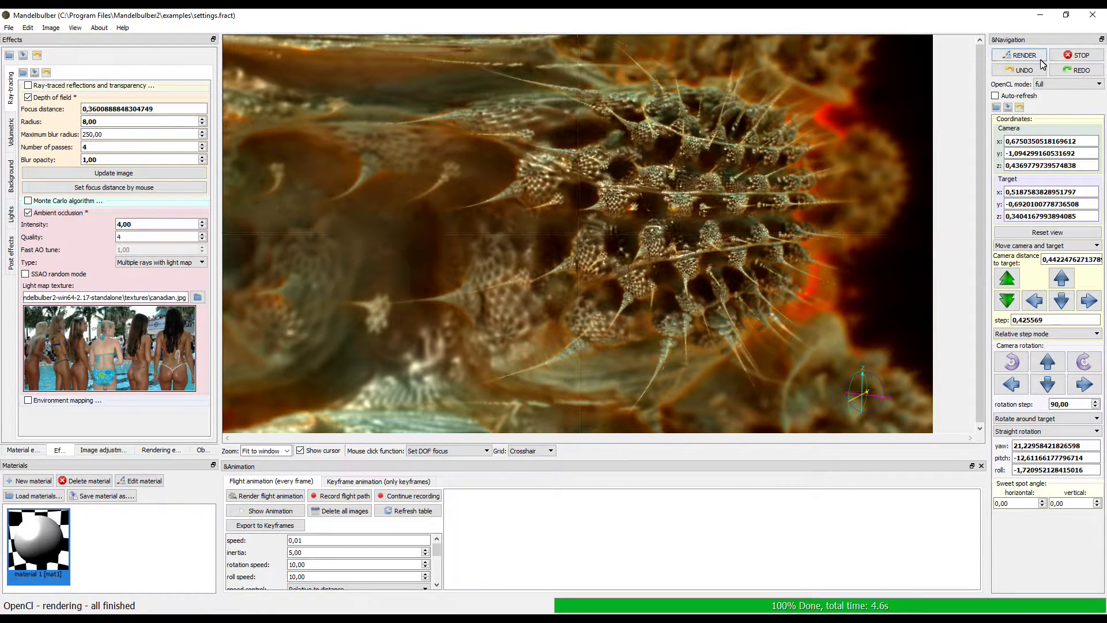
left_click(1024, 55)
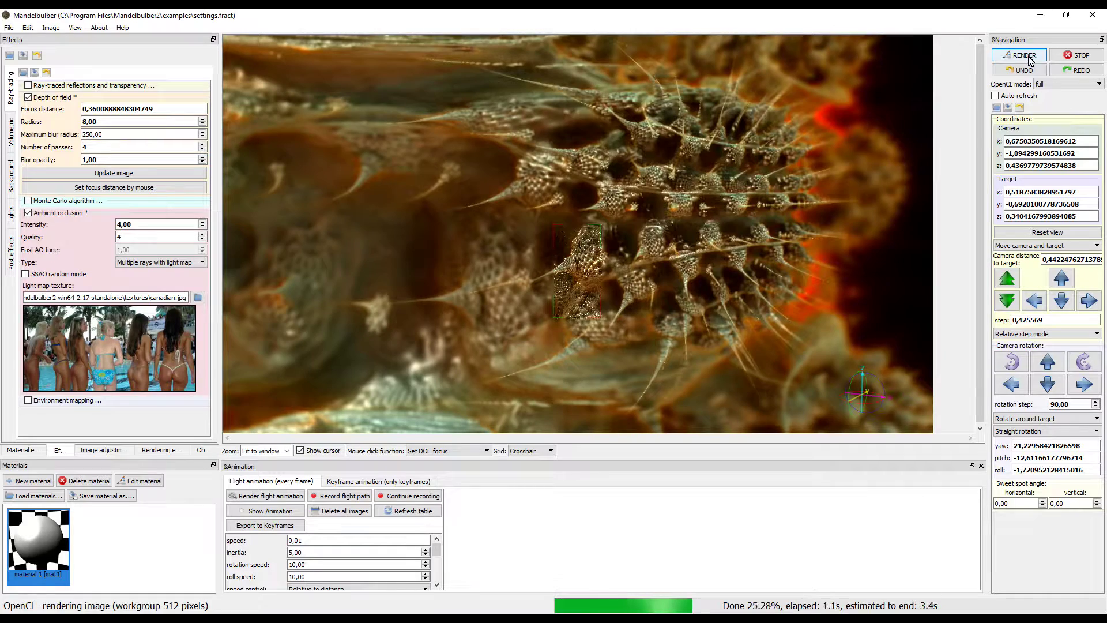